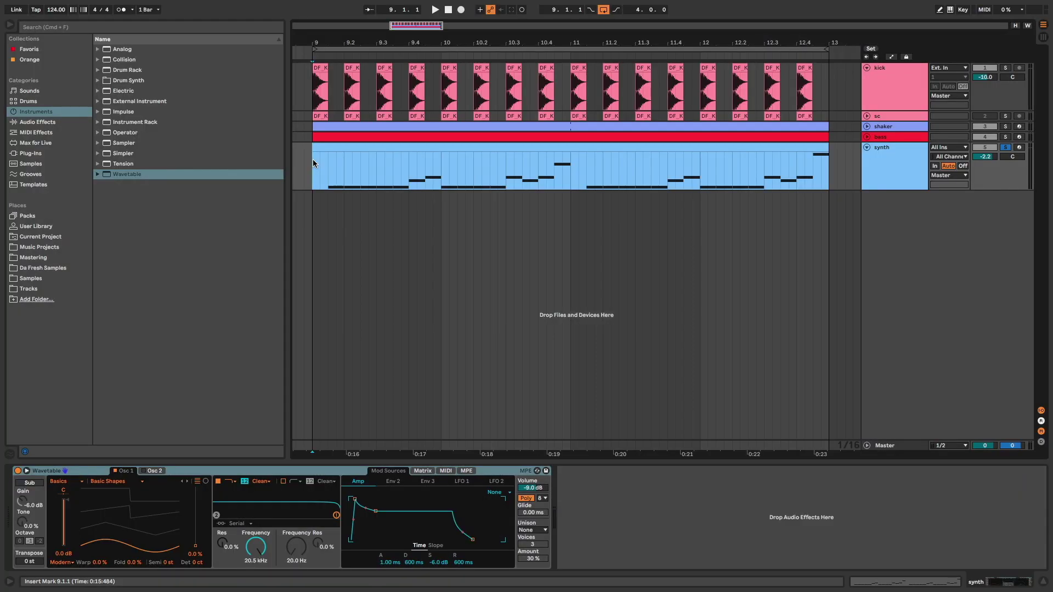
Step: Play the loop from bar 9 and select the synth track's clip
{"action": "key", "text": "space"}
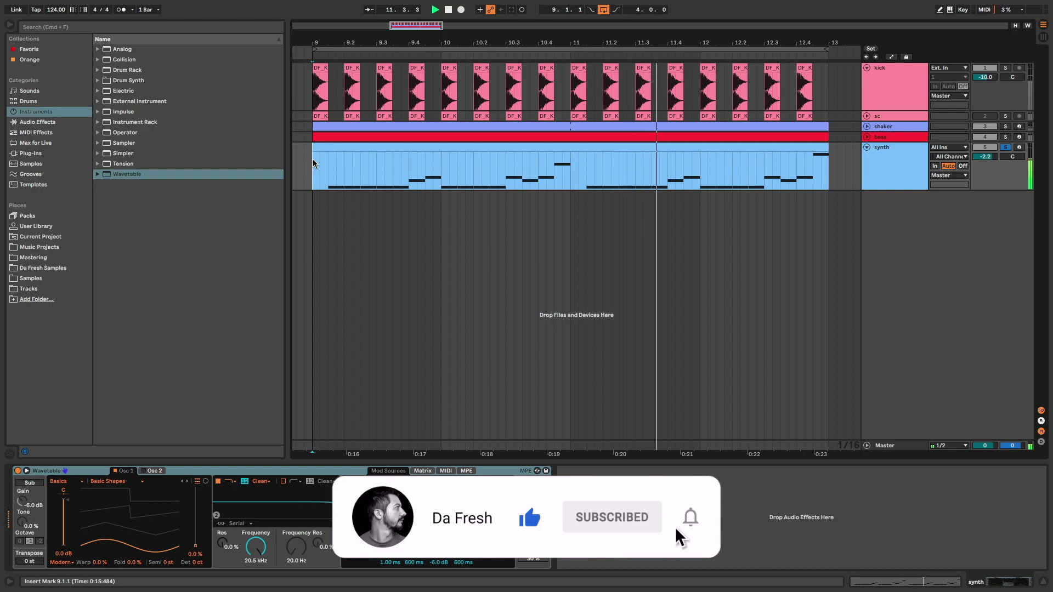
{"action": "left_click", "coordinate": [406, 147]}
Step: Open the synth clip's MIDI notes for editing, then bring up the synth track's Wavetable device
{"action": "double_click", "coordinate": [406, 147]}
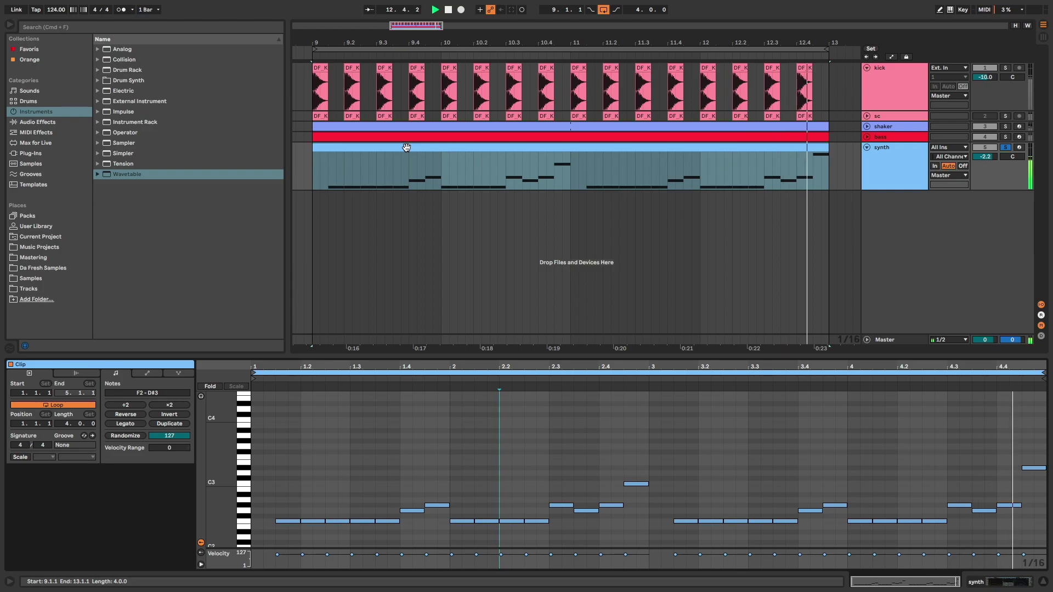
{"action": "left_click", "coordinate": [887, 167]}
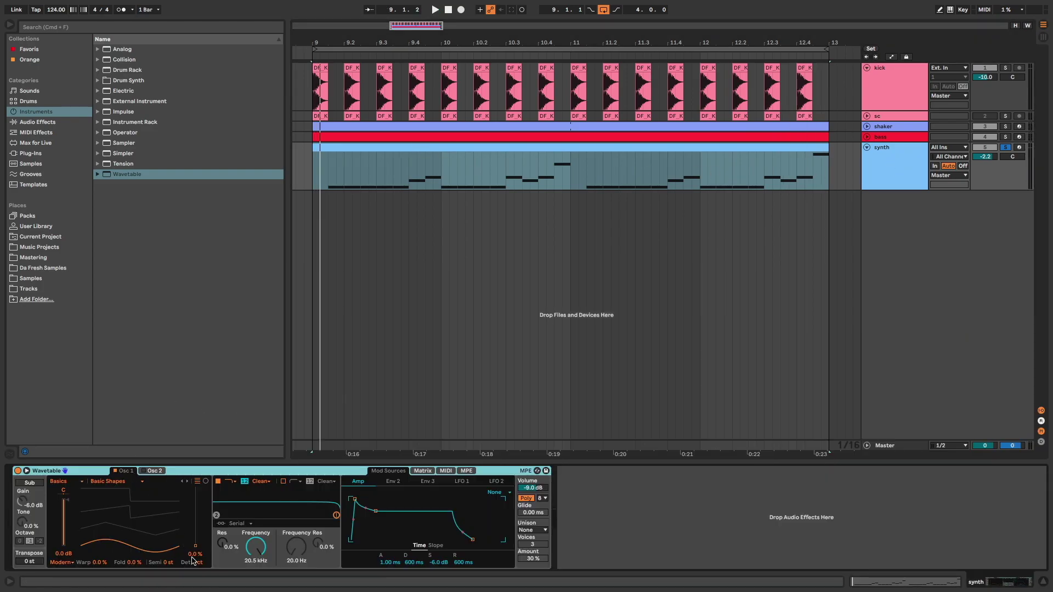
Step: Raise a Wavetable oscillator parameter to 20% and bring up the modulation matrix
{"action": "left_click_drag", "start_coordinate": [195, 558], "coordinate": [196, 558]}
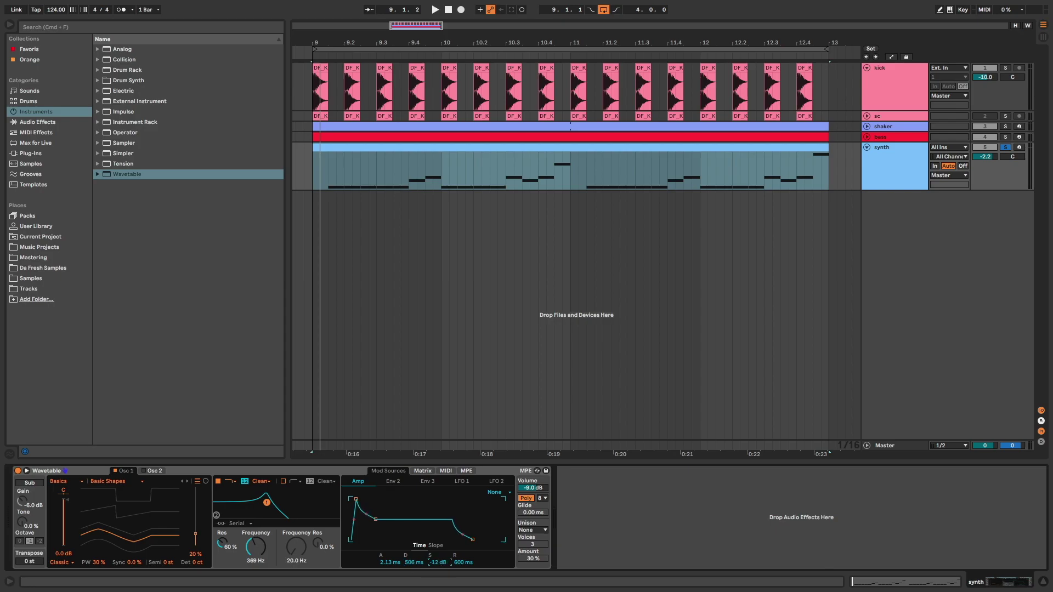
{"action": "left_click", "coordinate": [423, 472]}
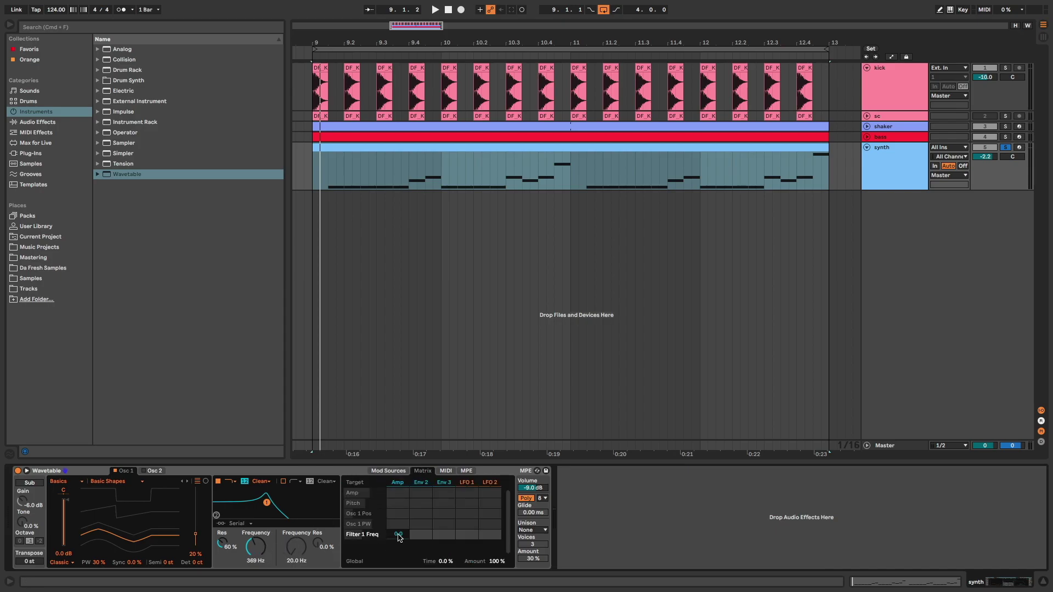
Step: Audition the Amp envelope's modulation of 30 on Filter 1 Freq, then return to the modulation sources
{"action": "key", "text": "space"}
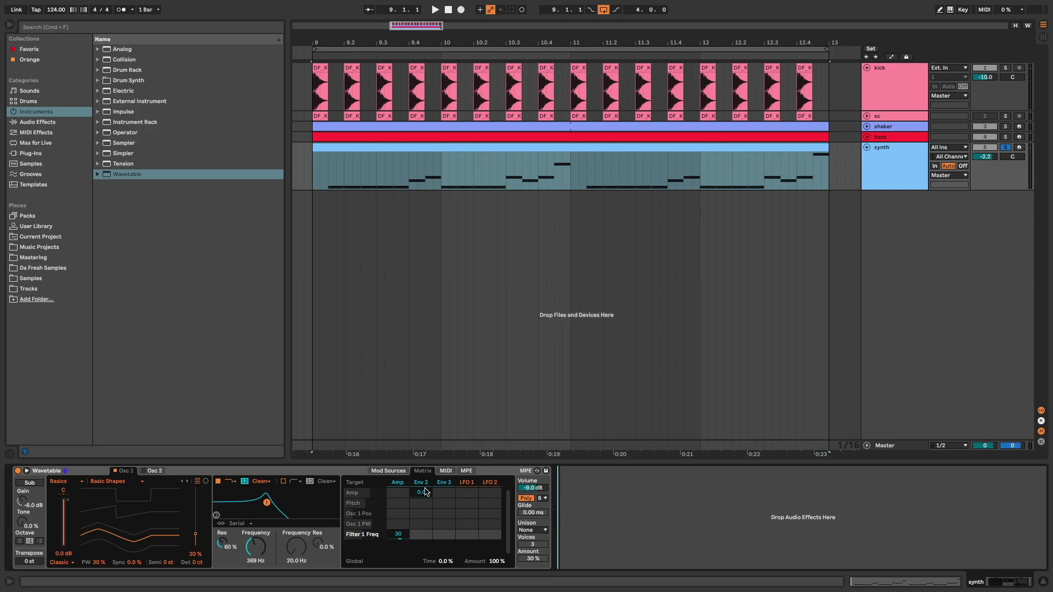
{"action": "left_click", "coordinate": [388, 471]}
Step: Tempo-sync LFO 1 at a 3/4 rate, route it to Osc 1 position, and play the loop
{"action": "left_click", "coordinate": [465, 483]}
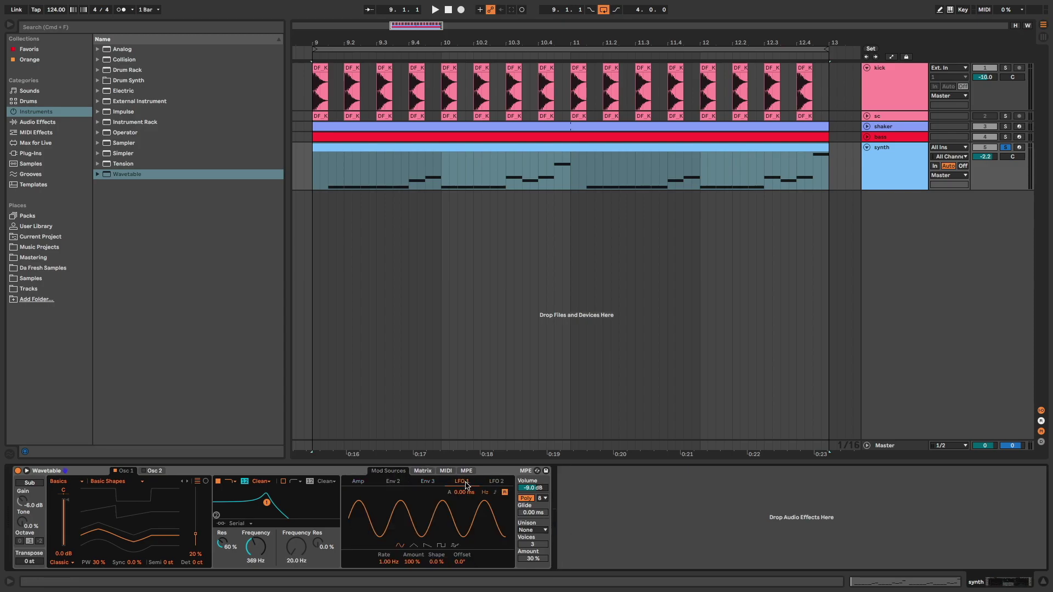
{"action": "left_click", "coordinate": [505, 493]}
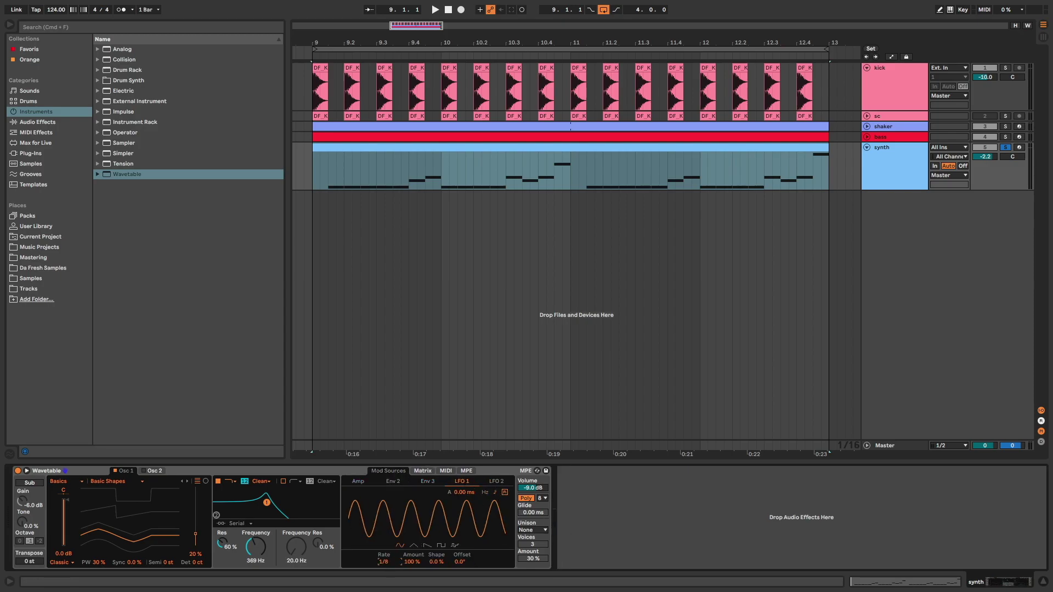
{"action": "left_click_drag", "start_coordinate": [383, 562], "coordinate": [383, 549]}
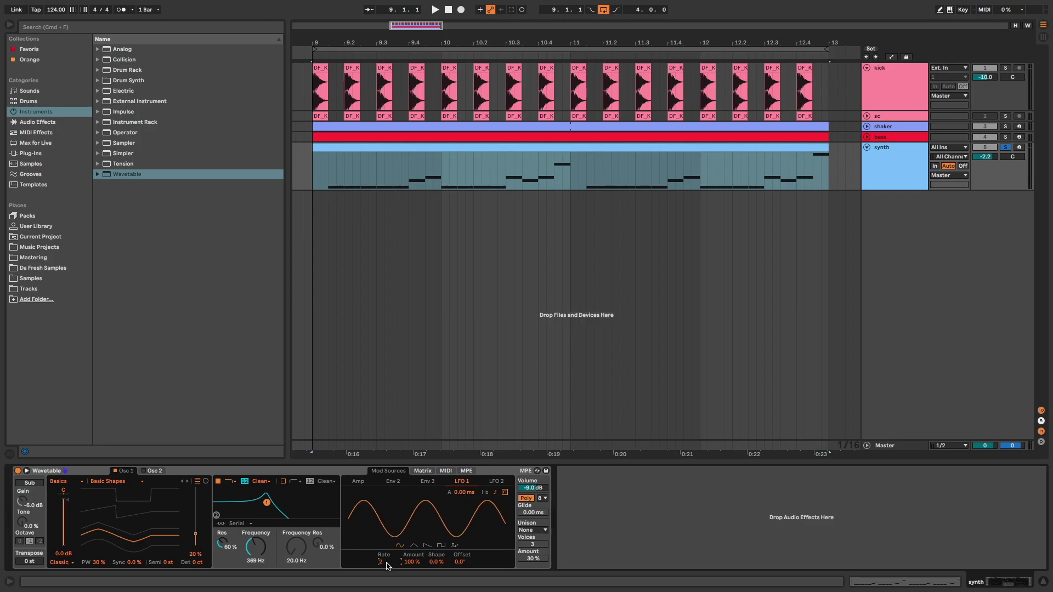
{"action": "left_click", "coordinate": [424, 471]}
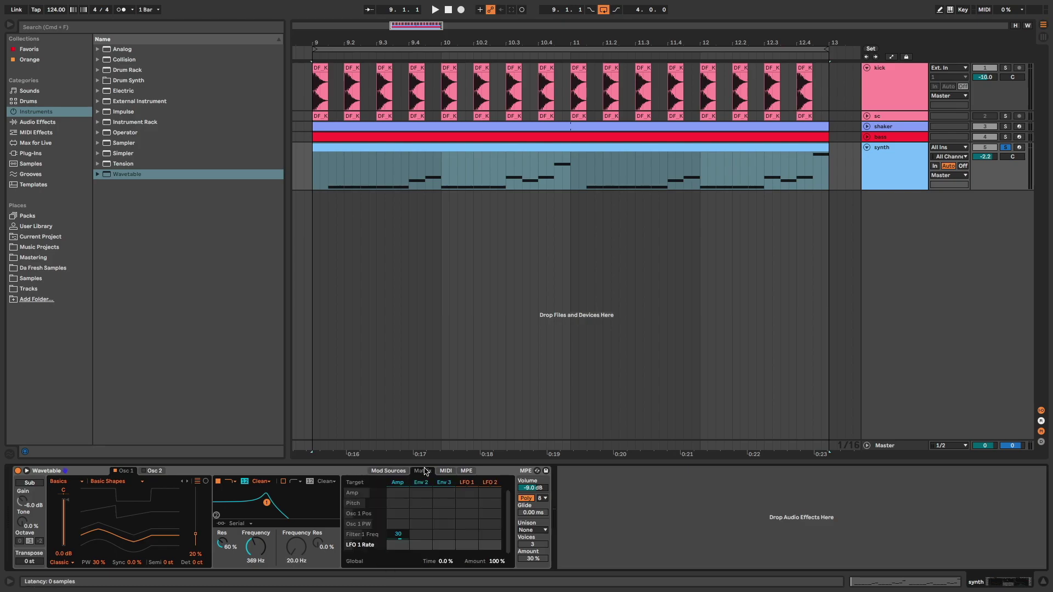
{"action": "left_click", "coordinate": [196, 537]}
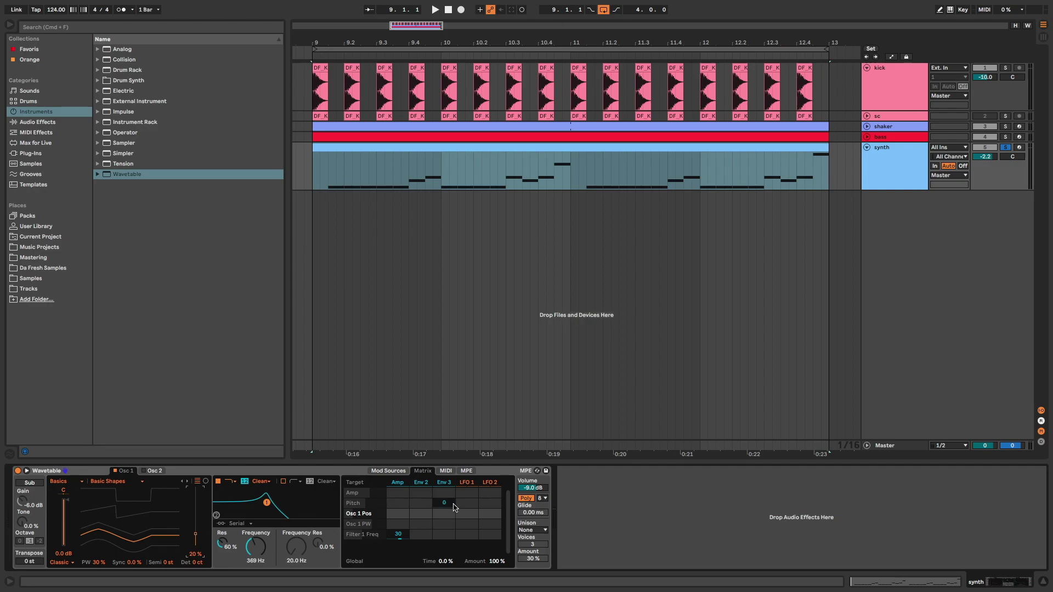
{"action": "key", "text": "space"}
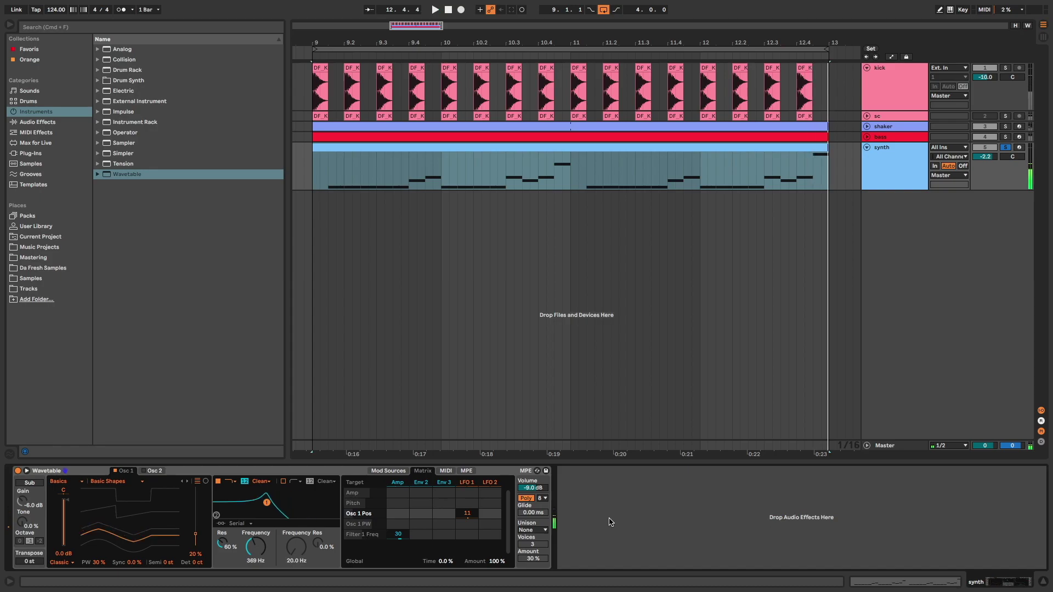
Step: Make Osc 2's pulse width a modulation target and audition both oscillators together
{"action": "left_click", "coordinate": [147, 472]}
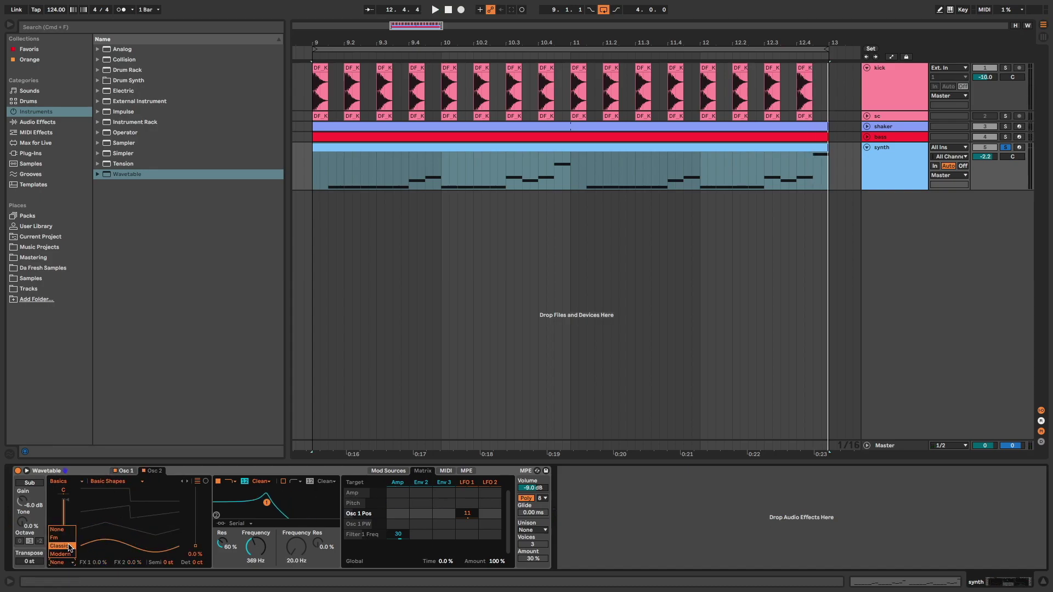
{"action": "left_click", "coordinate": [100, 563]}
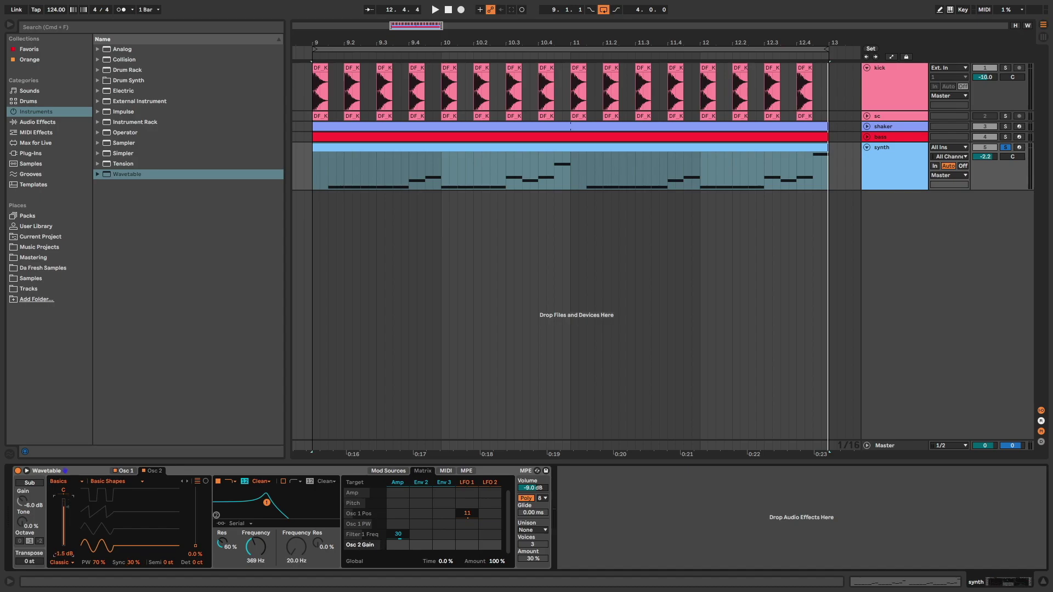
{"action": "key", "text": "space"}
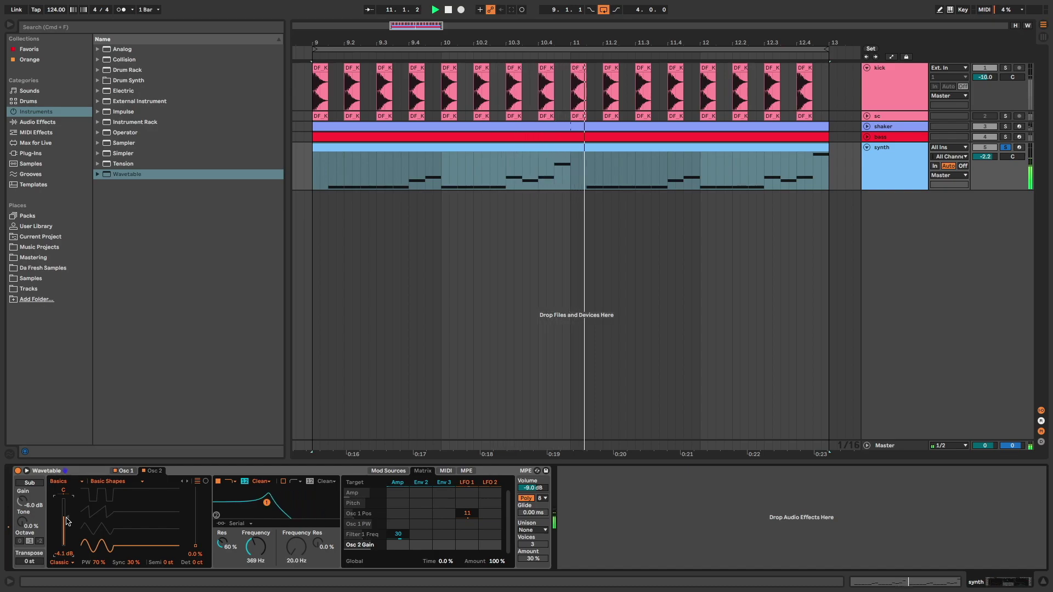
{"action": "left_click", "coordinate": [381, 472]}
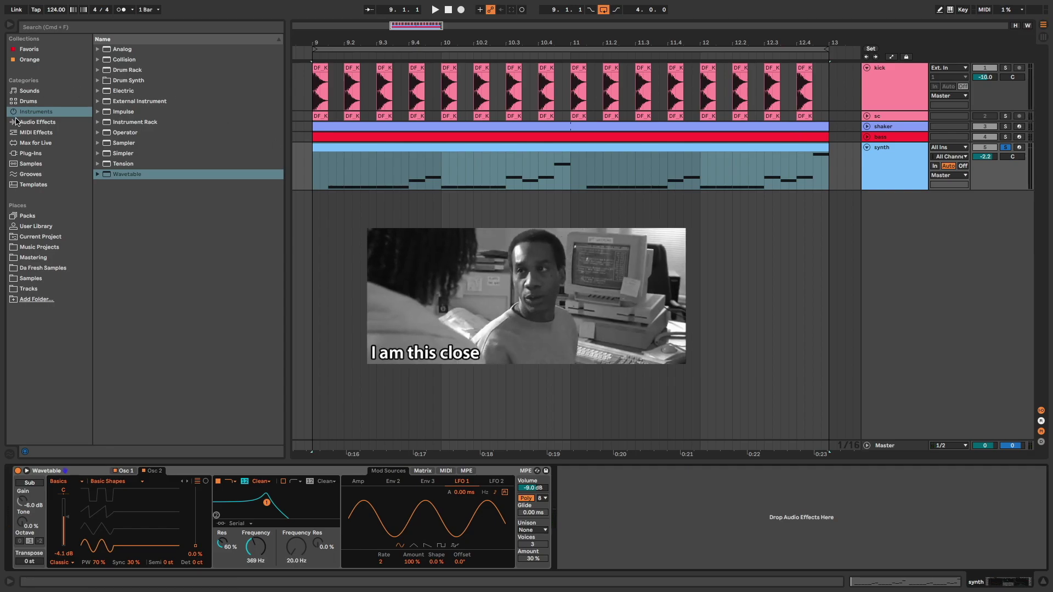
Step: Load Glue Compressor from Audio Effects > Dynamics onto the synth track
{"action": "left_click", "coordinate": [37, 122]}
{"action": "left_click", "coordinate": [107, 70]}
{"action": "double_click", "coordinate": [135, 102]}
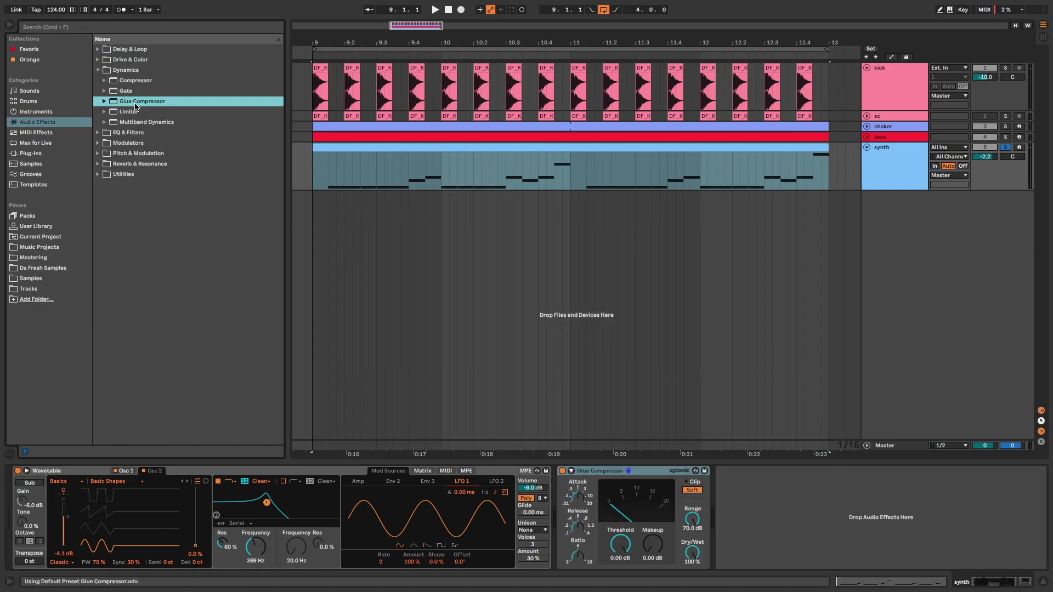
{"action": "left_click", "coordinate": [578, 499]}
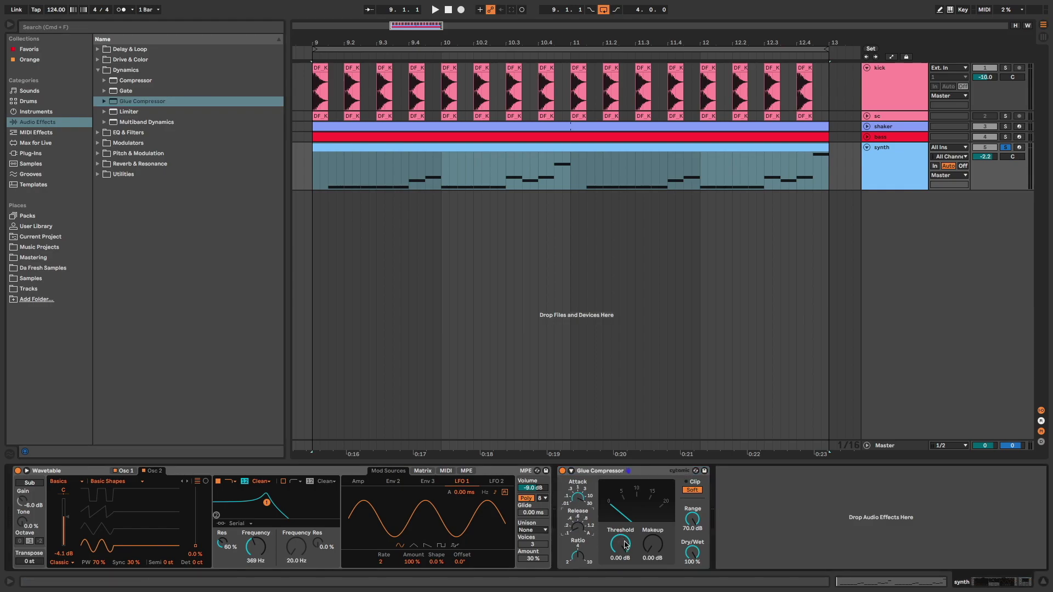
Step: Set Glue Compressor threshold to -31.4 dB and makeup to 4.76 dB, A/B-checking via bypass
{"action": "left_click_drag", "start_coordinate": [625, 552], "coordinate": [653, 530]}
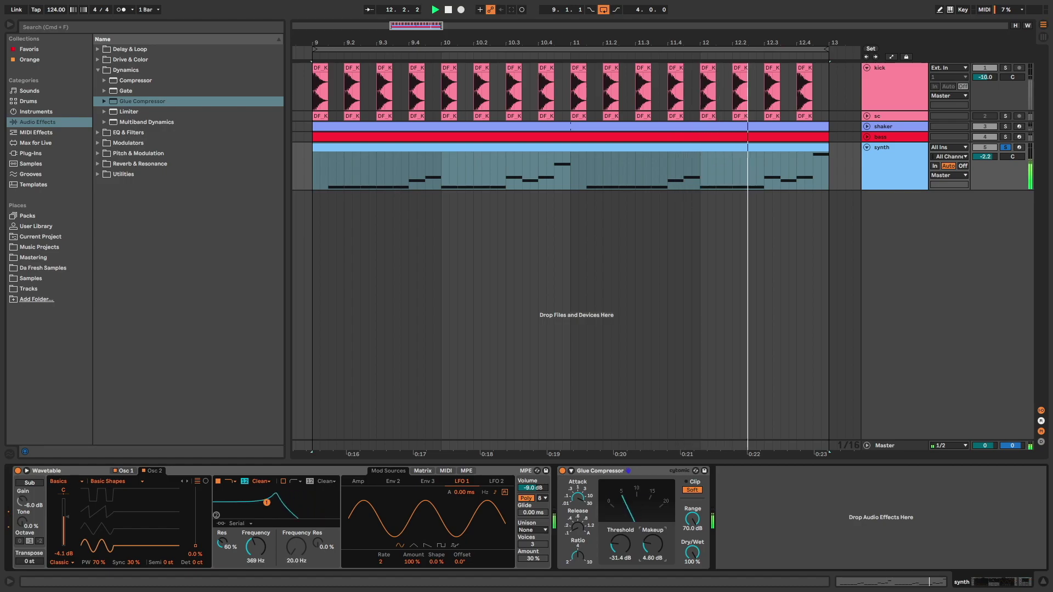
{"action": "left_click_drag", "start_coordinate": [653, 530], "coordinate": [652, 526]}
{"action": "left_click", "coordinate": [563, 471]}
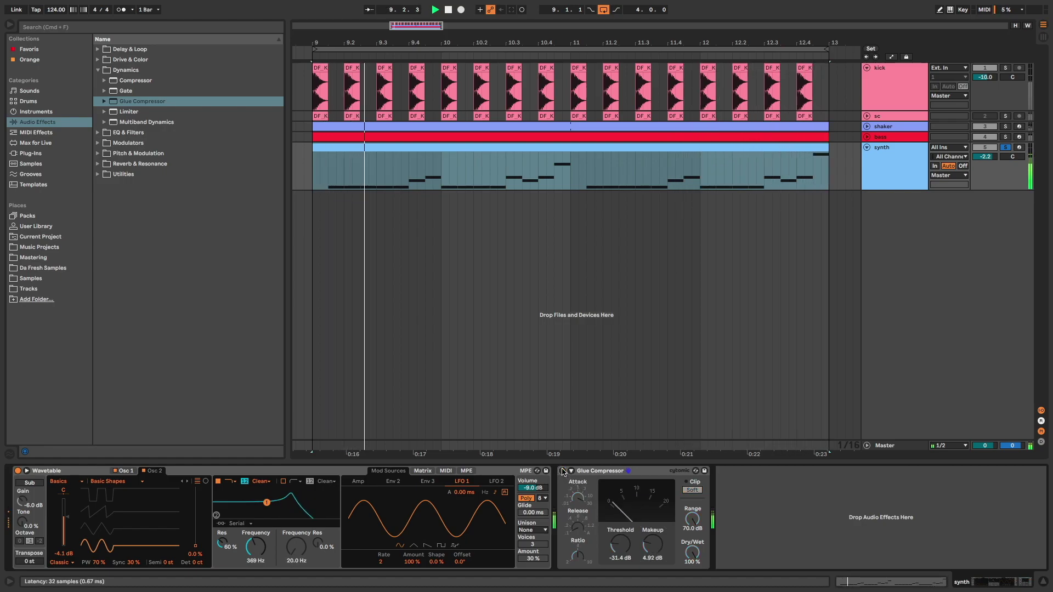
{"action": "left_click", "coordinate": [563, 471]}
{"action": "left_click_drag", "start_coordinate": [653, 544], "coordinate": [653, 546]}
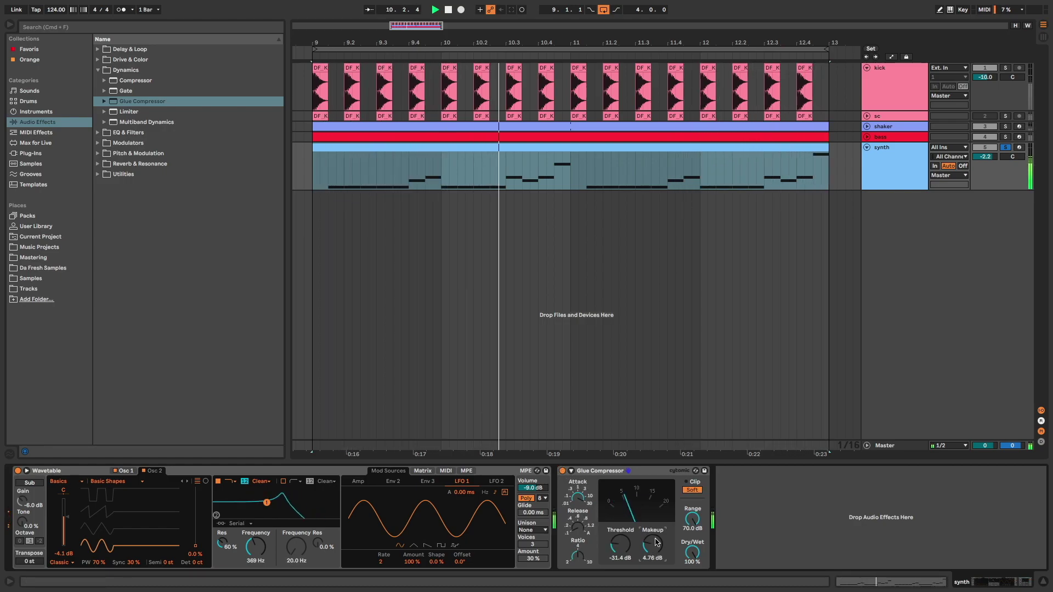
{"action": "left_click", "coordinate": [563, 471]}
{"action": "left_click", "coordinate": [562, 471]}
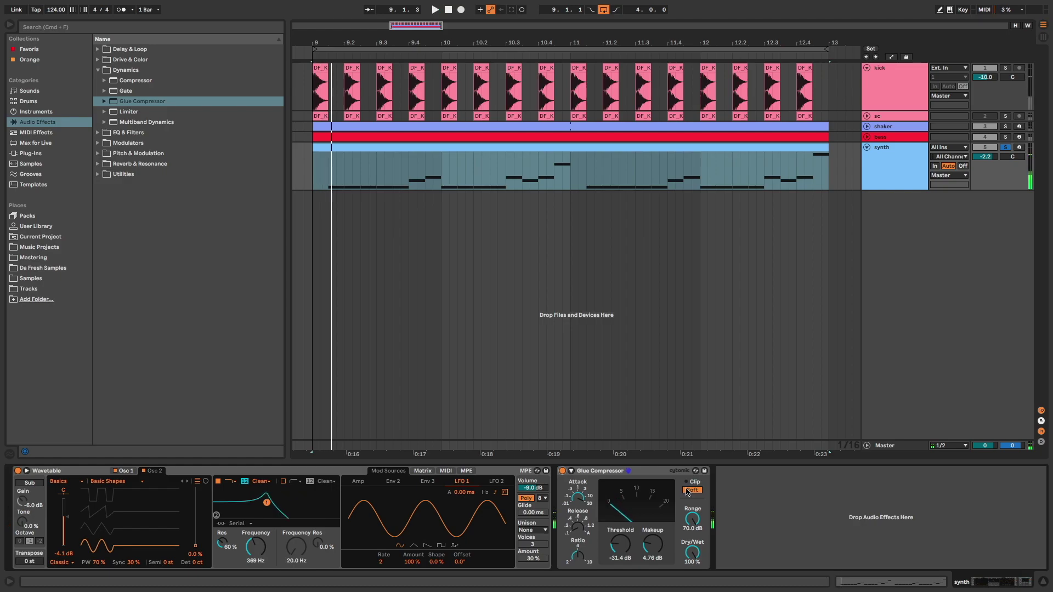
{"action": "double_click", "coordinate": [151, 84]}
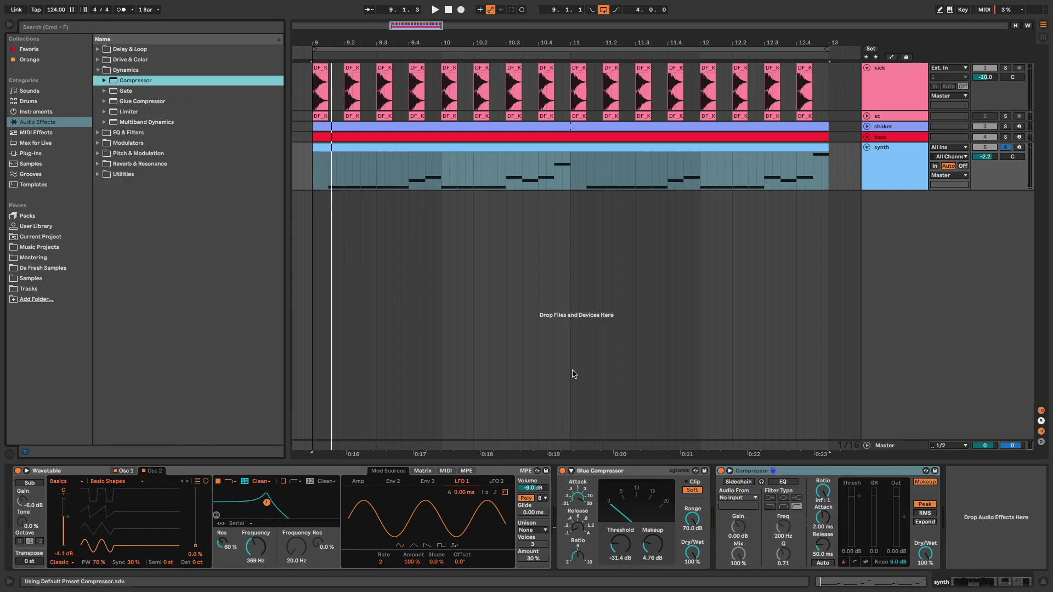
Step: Sidechain the Compressor from the sc track and play the loop to hear the ducking
{"action": "left_click", "coordinate": [729, 483]}
{"action": "left_click", "coordinate": [737, 498]}
{"action": "left_click", "coordinate": [735, 517]}
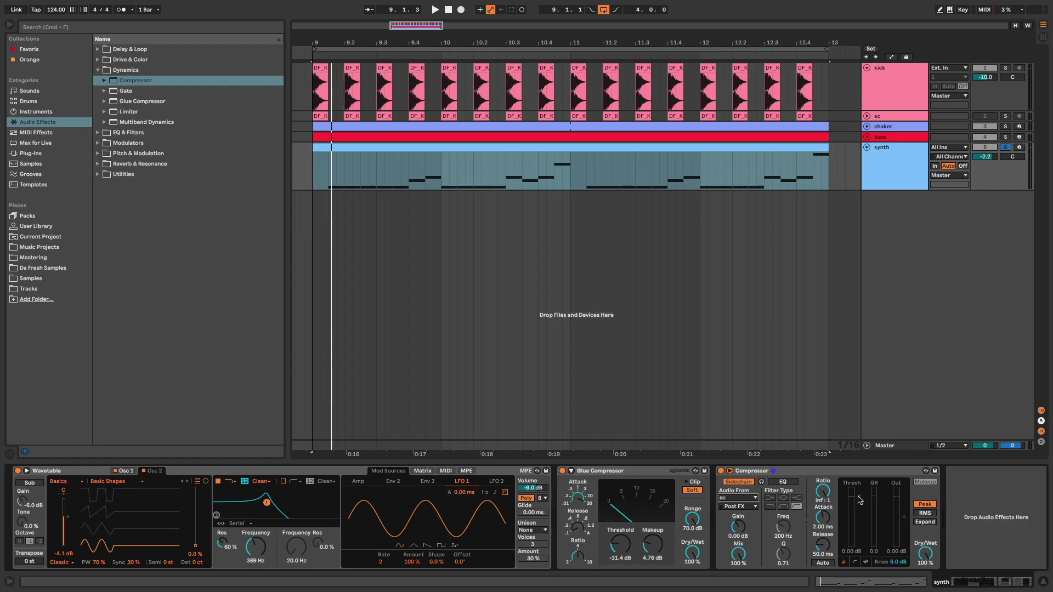
{"action": "key", "text": "space"}
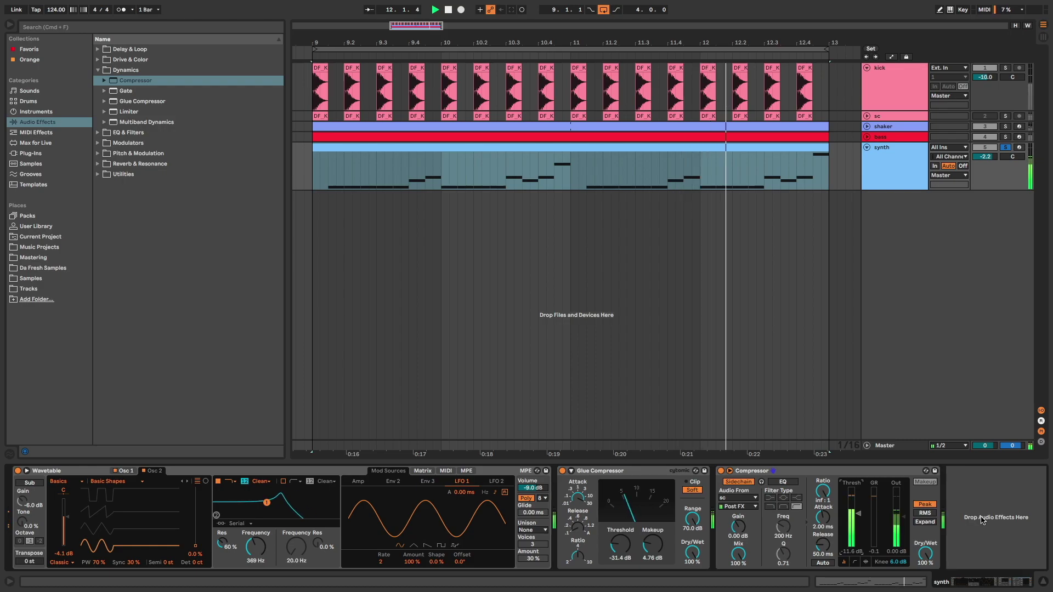
{"action": "key", "text": "space"}
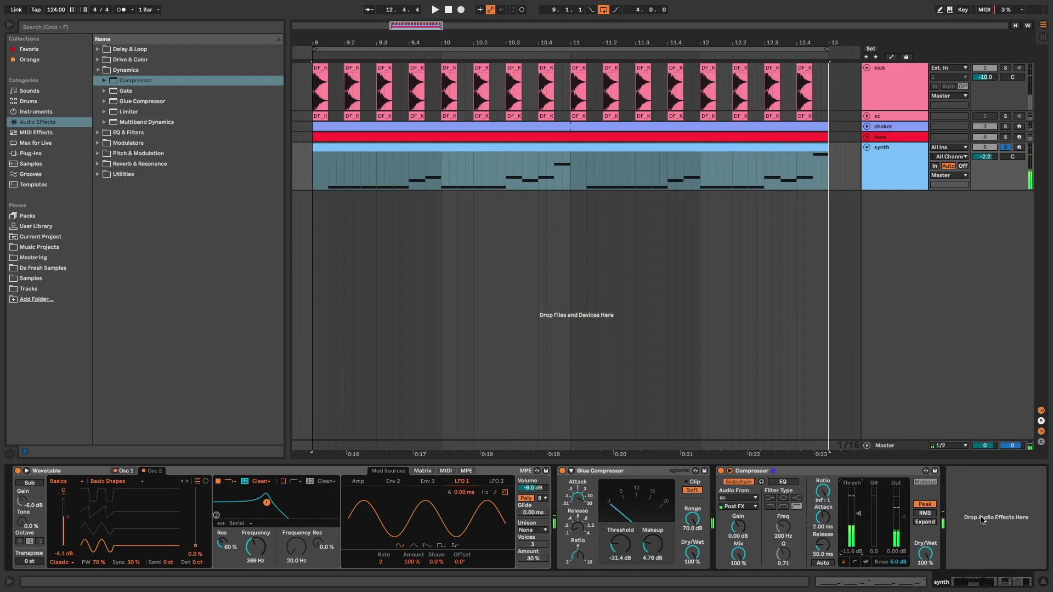
{"action": "left_click", "coordinate": [98, 132]}
Step: Add EQ Eight with a ~51.6 Hz low cut and a 3.10 dB boost near 485 Hz
{"action": "double_click", "coordinate": [128, 112]}
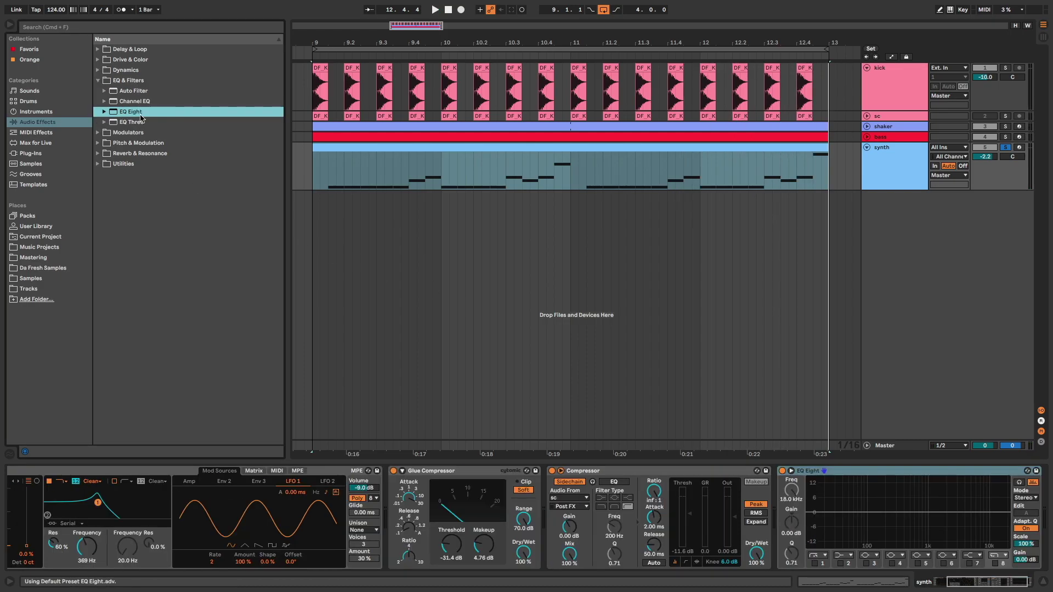
{"action": "left_click", "coordinate": [814, 564]}
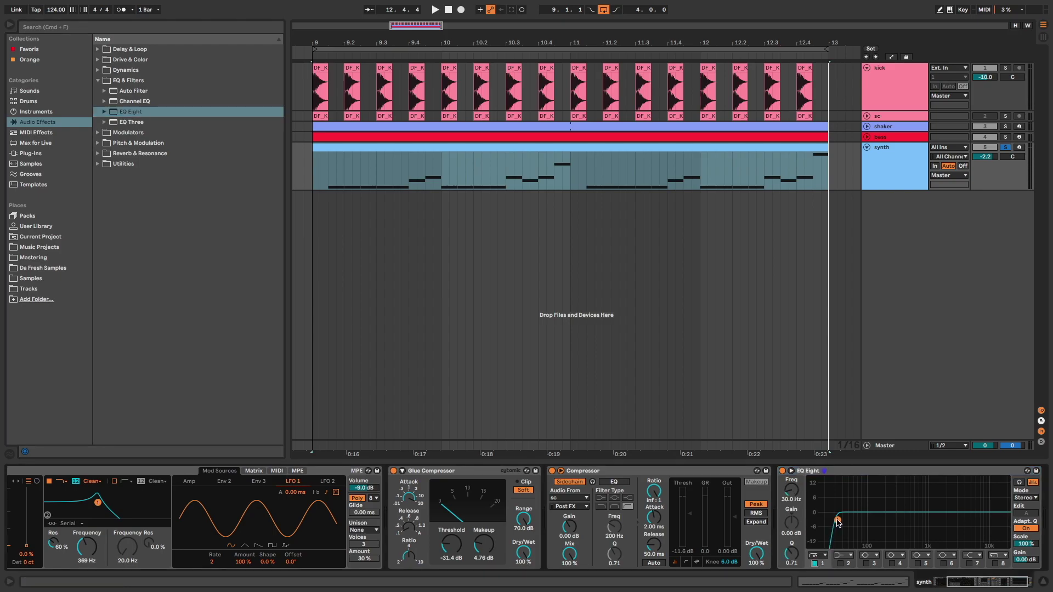
{"action": "key", "text": "space"}
{"action": "left_click_drag", "start_coordinate": [838, 521], "coordinate": [911, 505]}
{"action": "left_click", "coordinate": [892, 564]}
{"action": "key", "text": "space"}
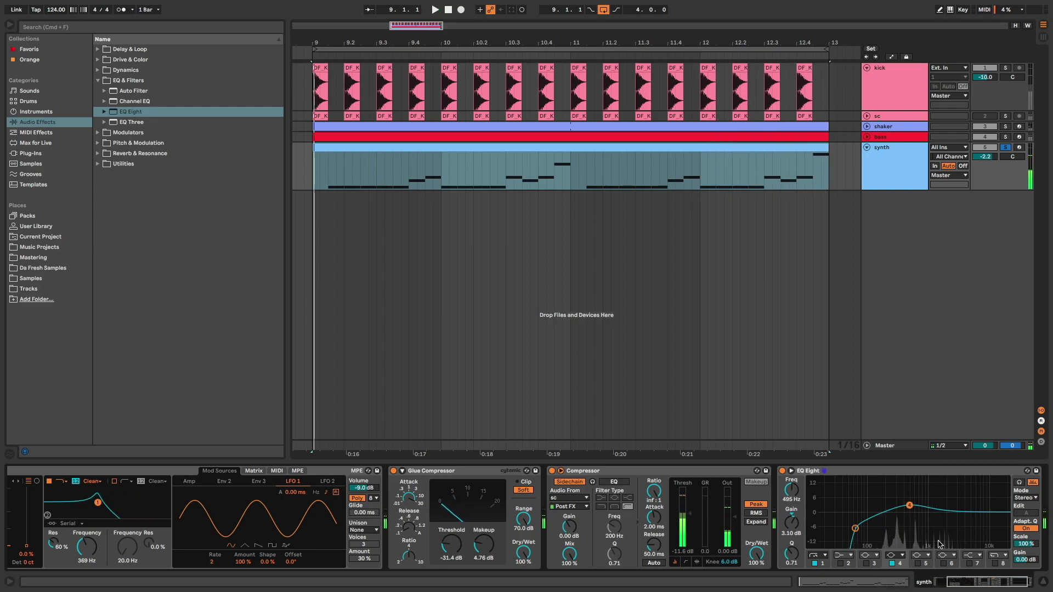
Step: Load Phaser-Flanger from Pitch & Modulation after EQ Eight (feedback, dry/wet 50%), then stop playback
{"action": "left_click", "coordinate": [101, 142]}
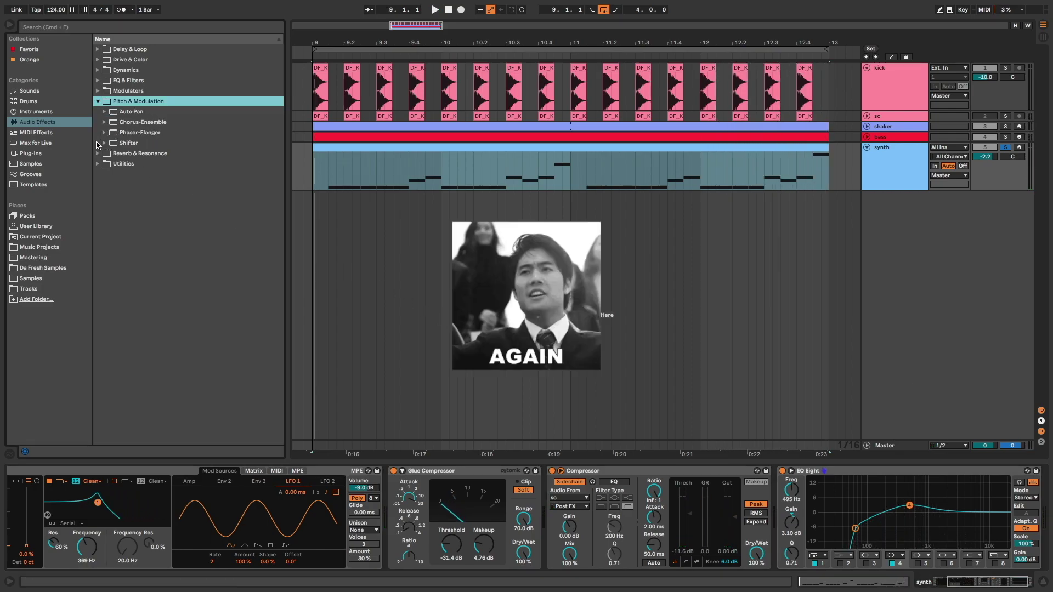
{"action": "double_click", "coordinate": [140, 132]}
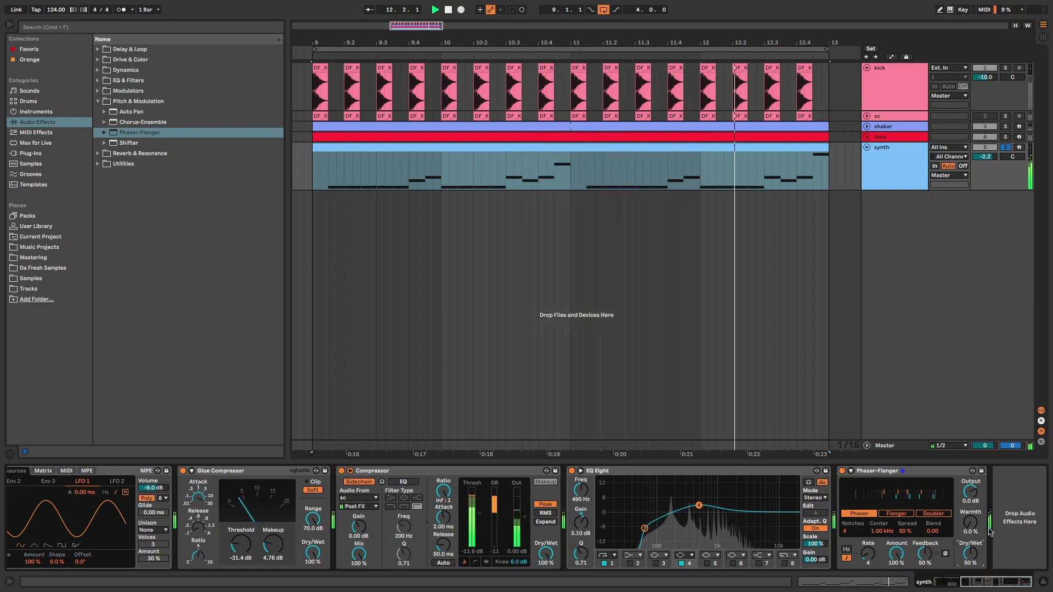
{"action": "key", "text": "space"}
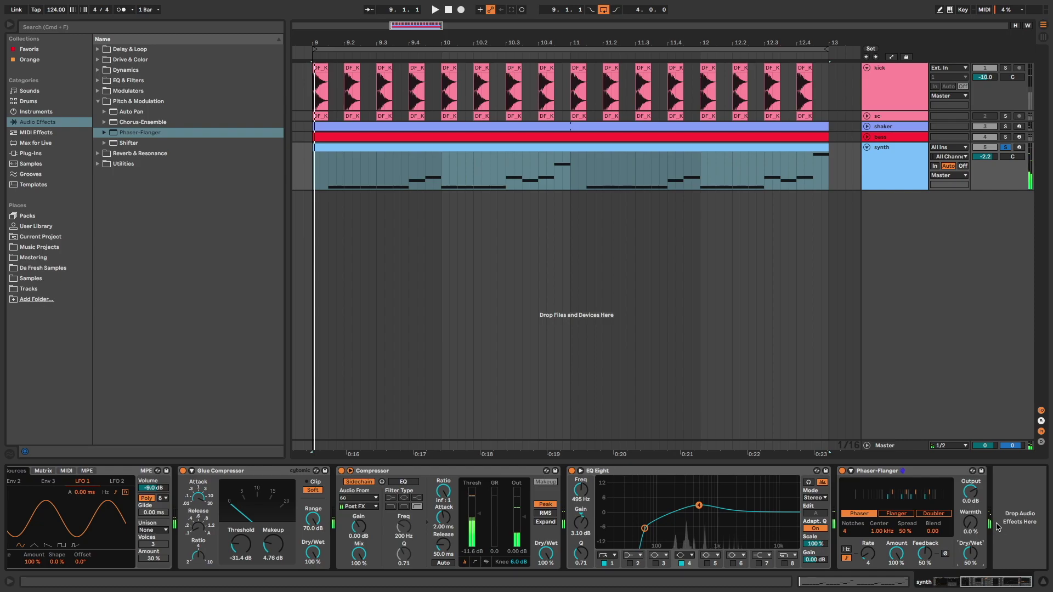
Step: Add a Delay after the Phaser-Flanger with both left and right delay times synced to 1
{"action": "left_click", "coordinate": [98, 49]}
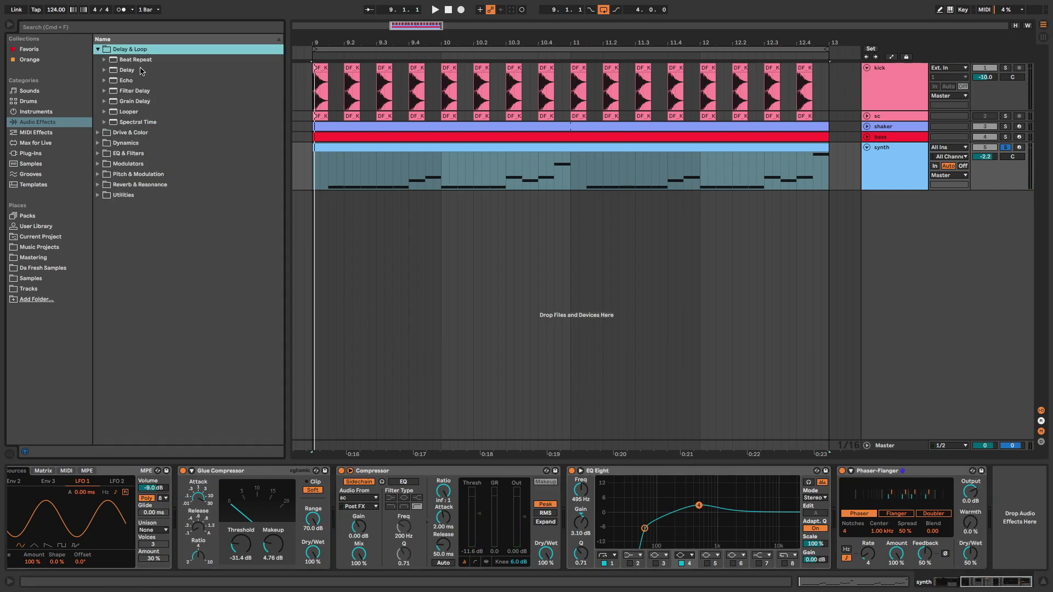
{"action": "double_click", "coordinate": [127, 70]}
{"action": "left_click", "coordinate": [850, 499]}
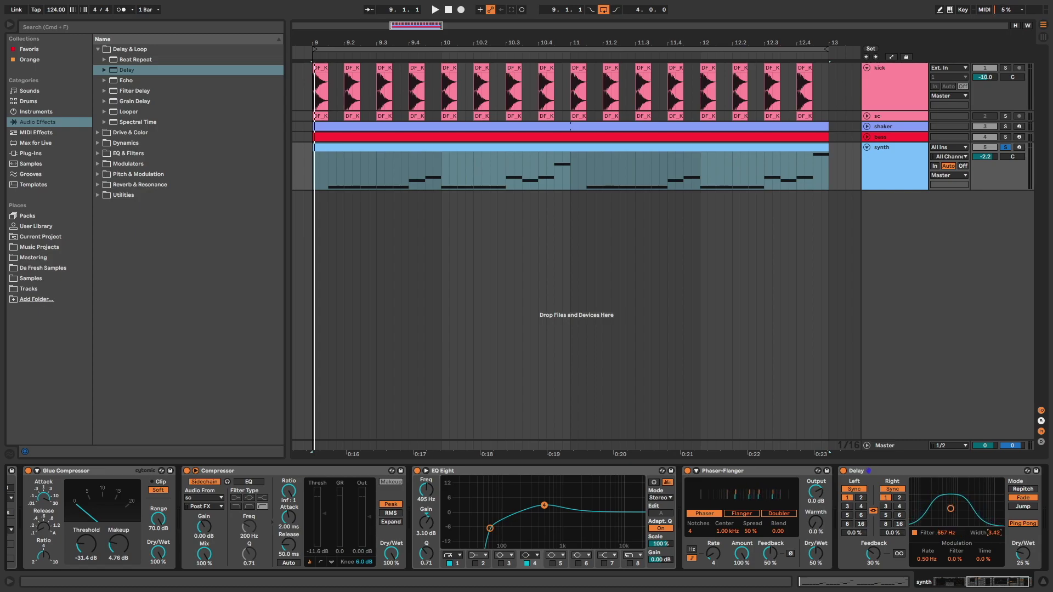
Step: Play the loop to hear the delay, then stop playback
{"action": "key", "text": "space"}
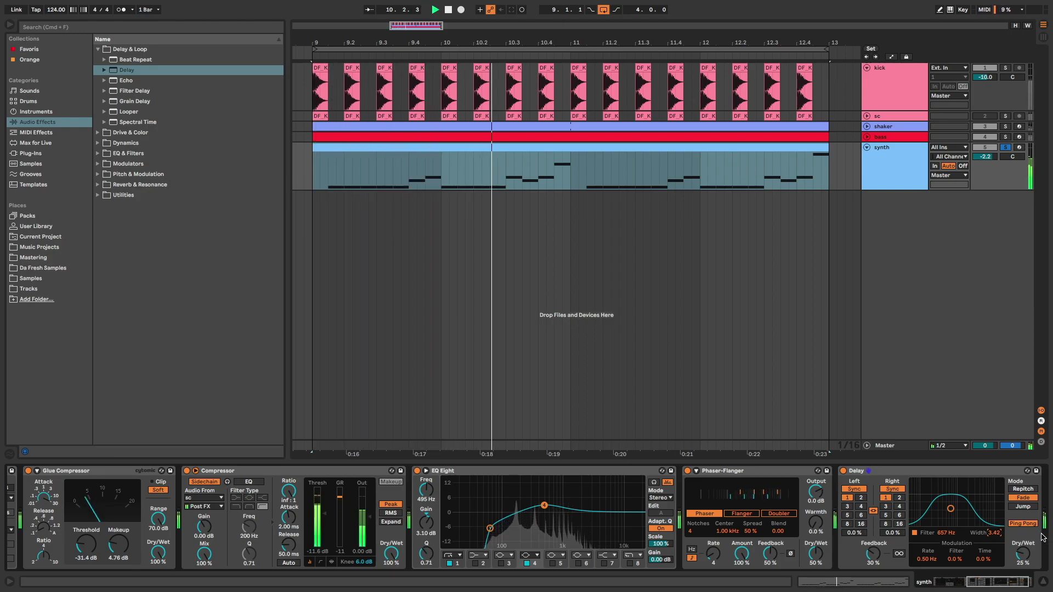
{"action": "scroll", "coordinate": [1039, 539], "scroll_direction": "right", "scroll_amount": 3}
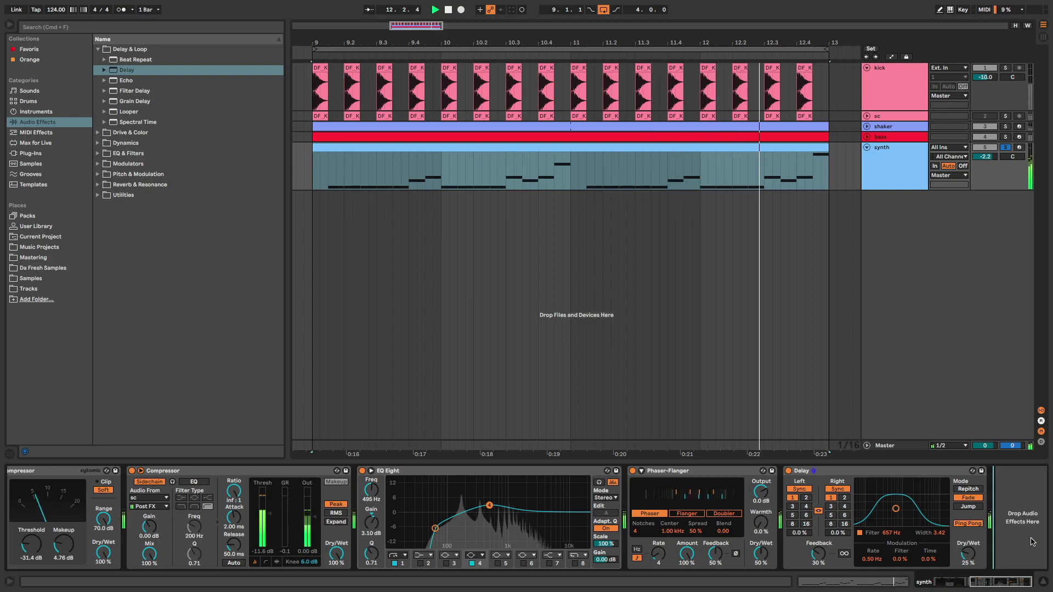
{"action": "key", "text": "space"}
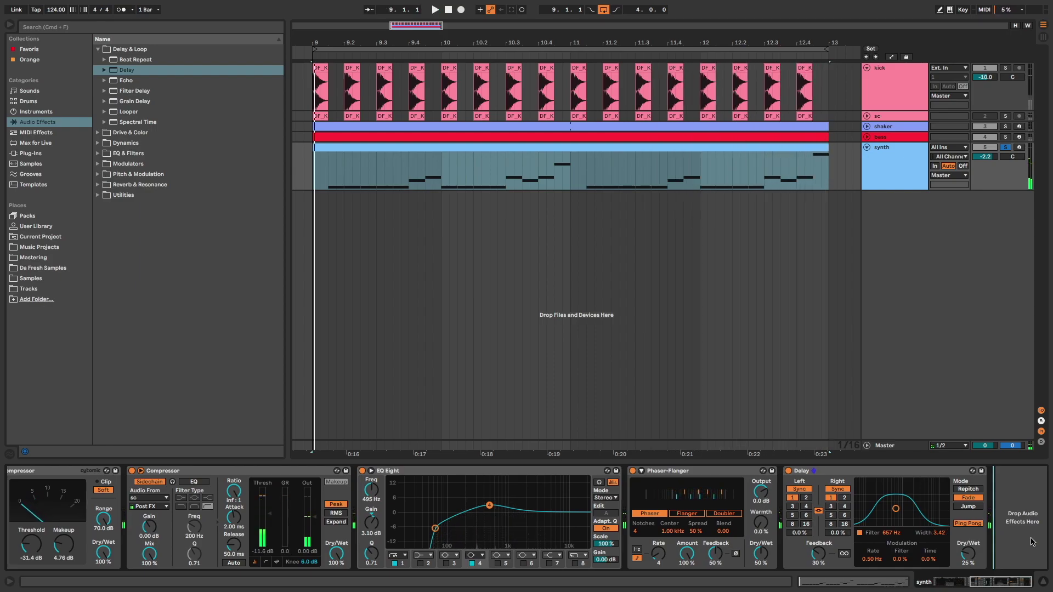
{"action": "left_click", "coordinate": [115, 186]}
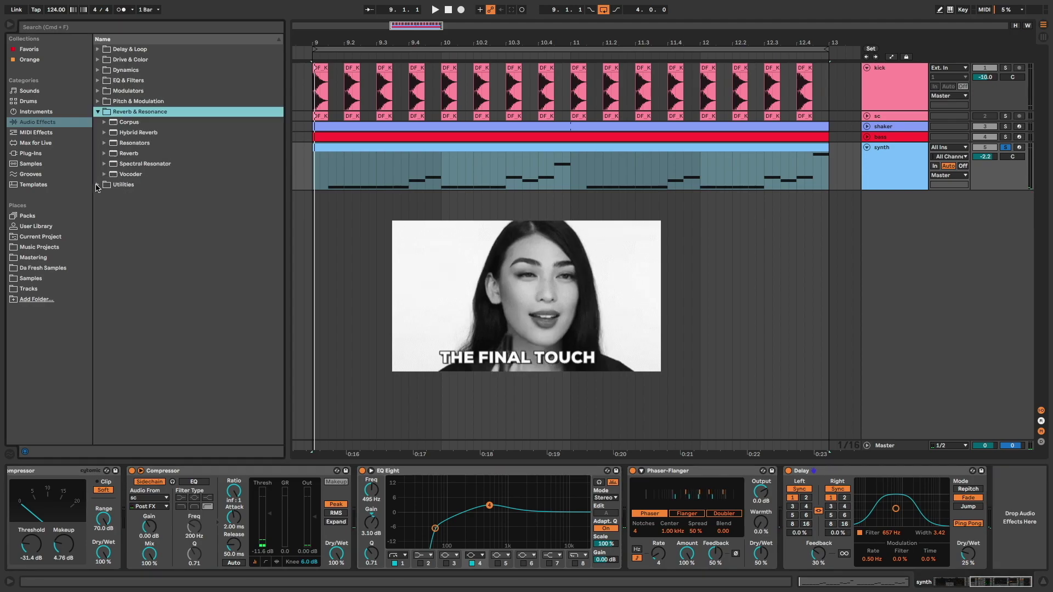
Step: Add a Reverb, raise its decay to about 3.16 s, and play the loop to audition it
{"action": "double_click", "coordinate": [129, 153]}
{"action": "left_click_drag", "start_coordinate": [888, 556], "coordinate": [889, 529]}
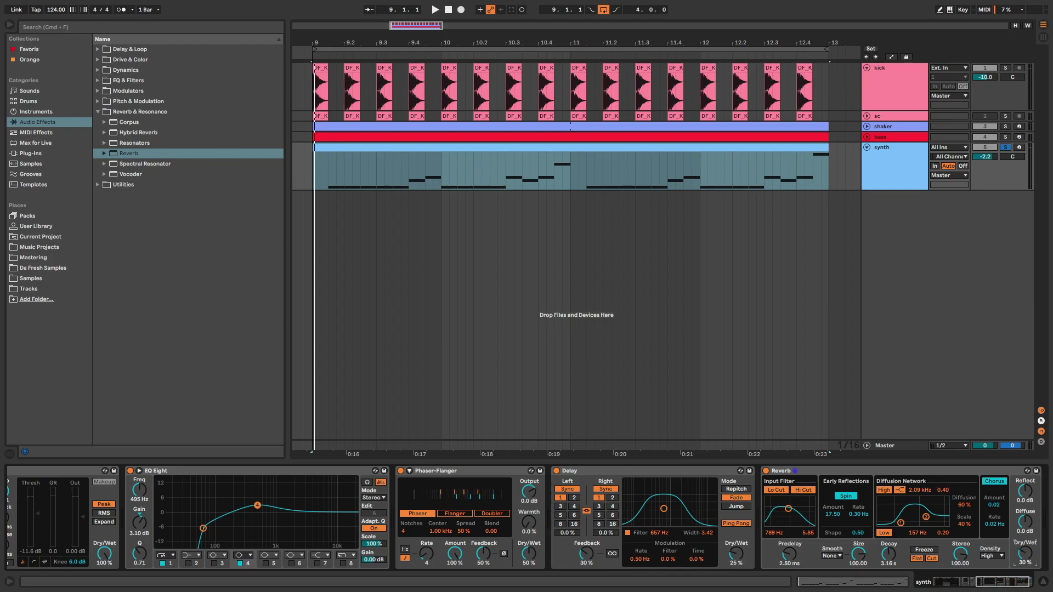
{"action": "key", "text": "space"}
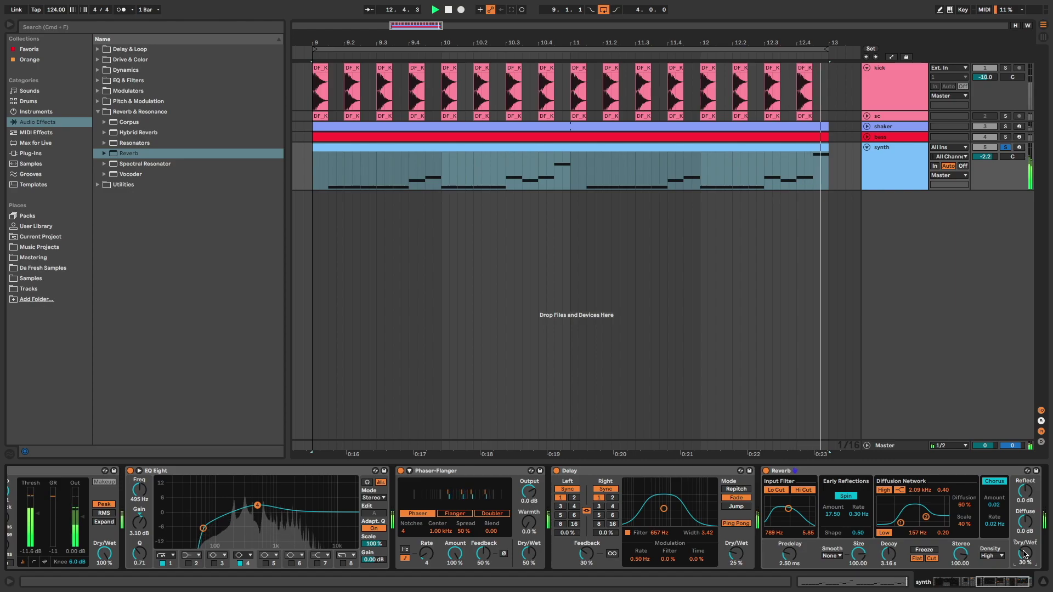
{"action": "key", "text": "space"}
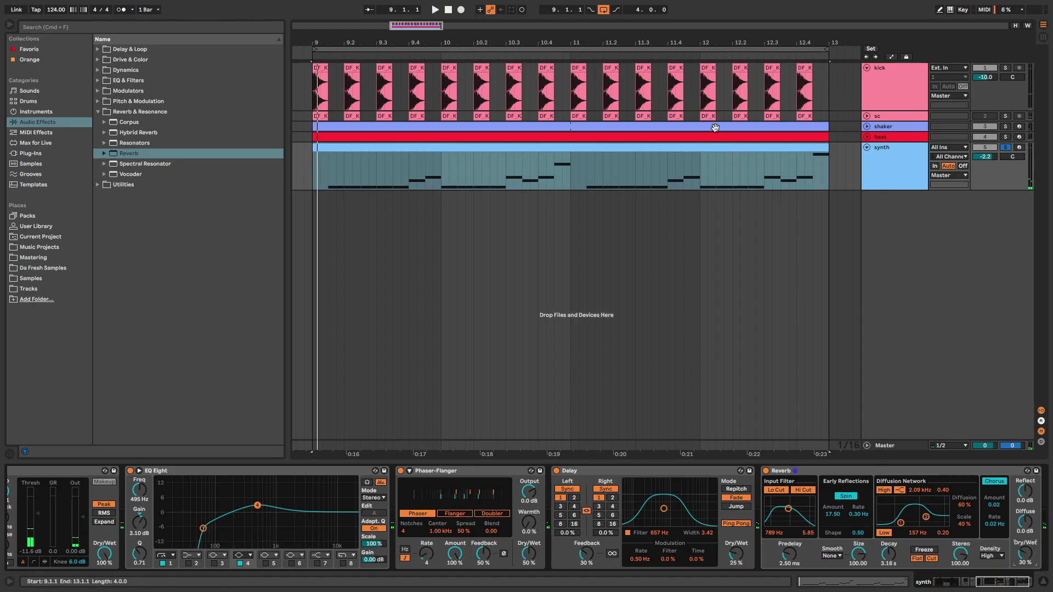
Step: Duplicate the synth, drum and bass clips into bars 13–17 and extend the loop region past bar 13
{"action": "left_click_drag", "start_coordinate": [683, 31], "coordinate": [464, 122]}
{"action": "left_click", "coordinate": [466, 157]}
{"action": "key", "text": "super+d"}
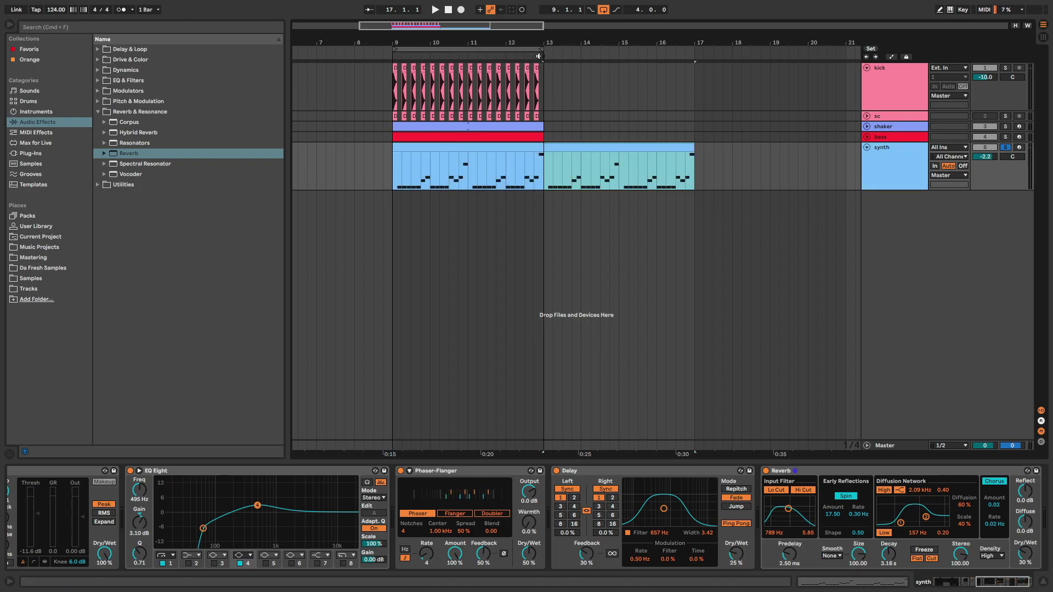
{"action": "left_click_drag", "start_coordinate": [542, 50], "coordinate": [694, 56]}
{"action": "left_click_drag", "start_coordinate": [395, 68], "coordinate": [543, 138]}
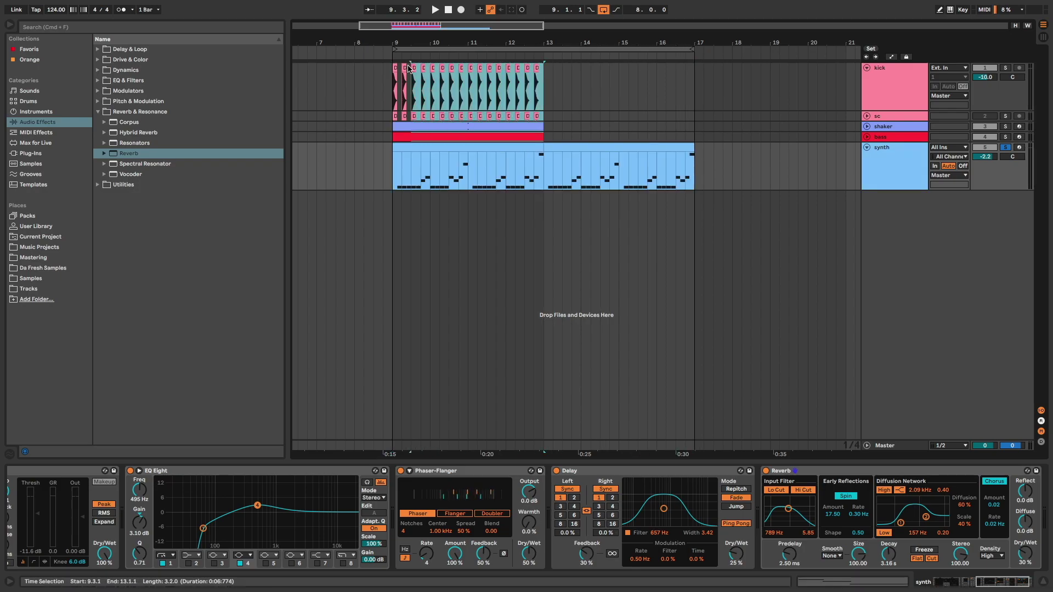
{"action": "key", "text": "super+d"}
{"action": "left_click_drag", "start_coordinate": [553, 58], "coordinate": [839, 137]}
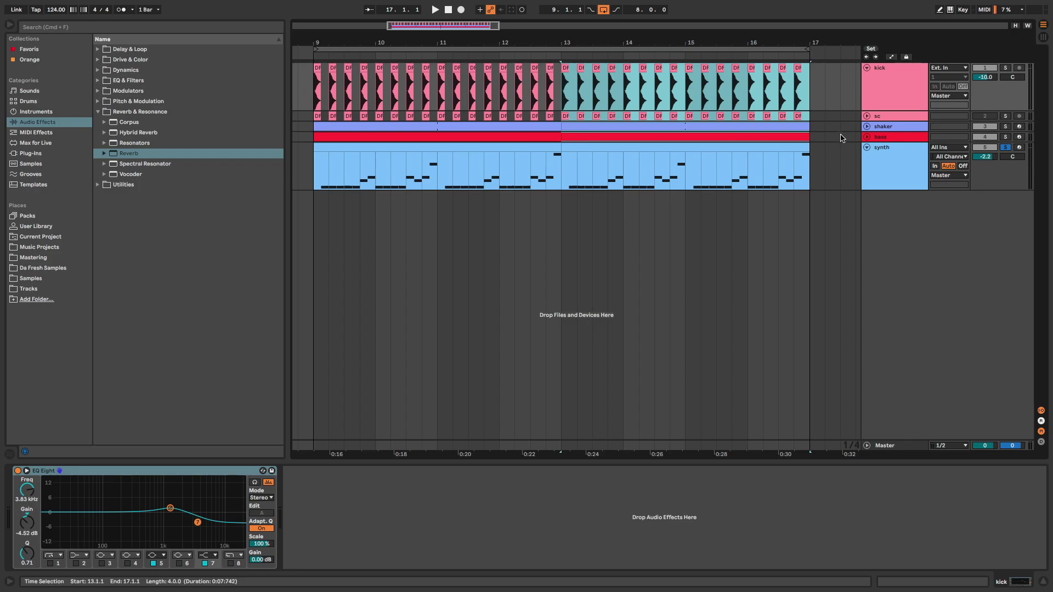
Step: Transpose the duplicated synth clip's last-bar notes down an octave
{"action": "left_click", "coordinate": [841, 151]}
{"action": "left_click", "coordinate": [785, 149]}
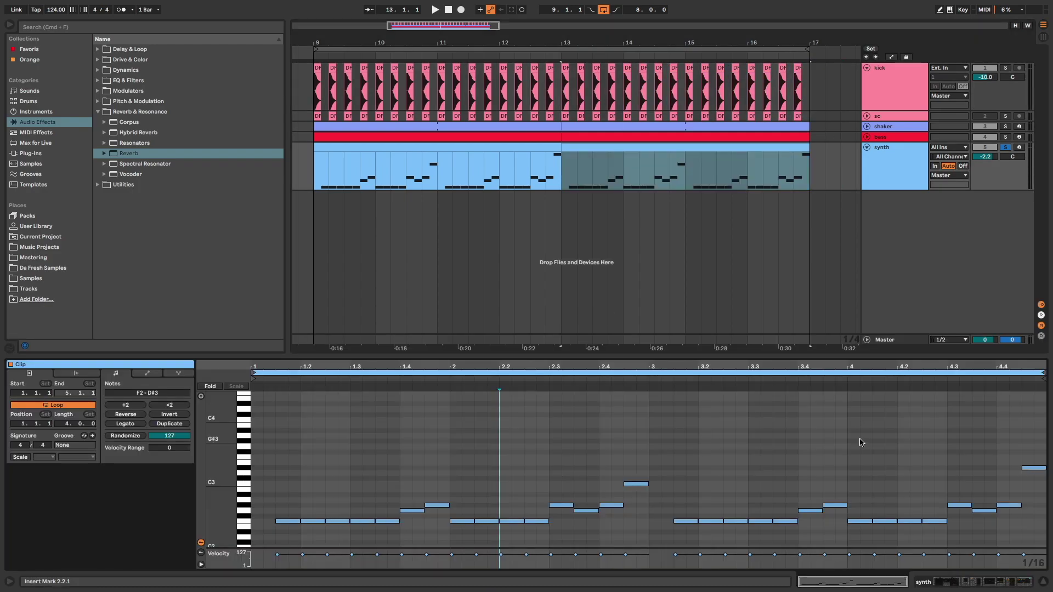
{"action": "left_click_drag", "start_coordinate": [861, 442], "coordinate": [1046, 542]}
{"action": "key", "text": "shift+Down"}
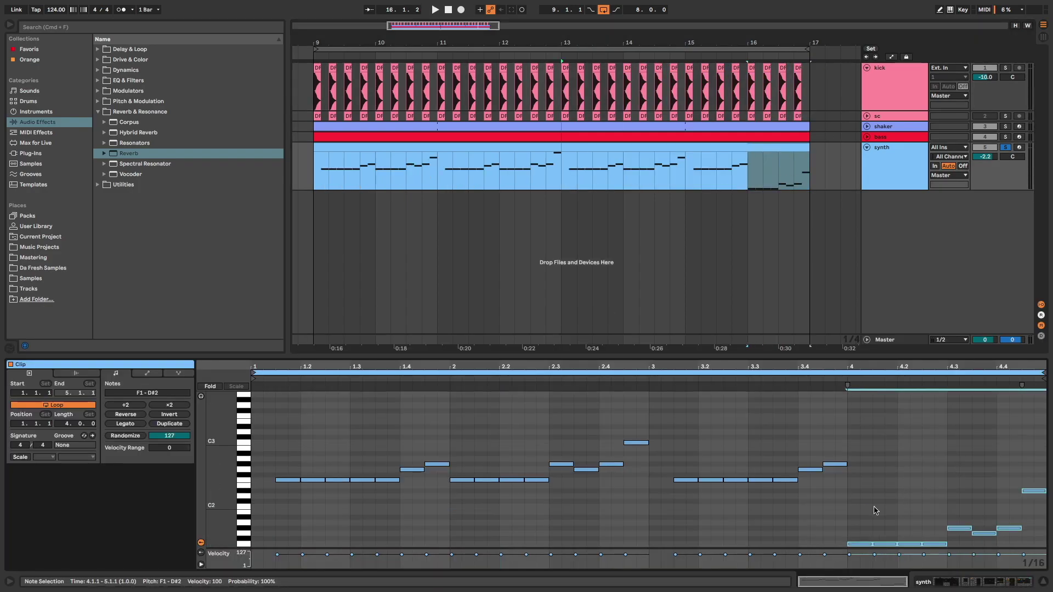
Step: Play from bar 15 to hear the transposed bar, then stop
{"action": "scroll", "coordinate": [213, 506], "scroll_direction": "down", "scroll_amount": 2}
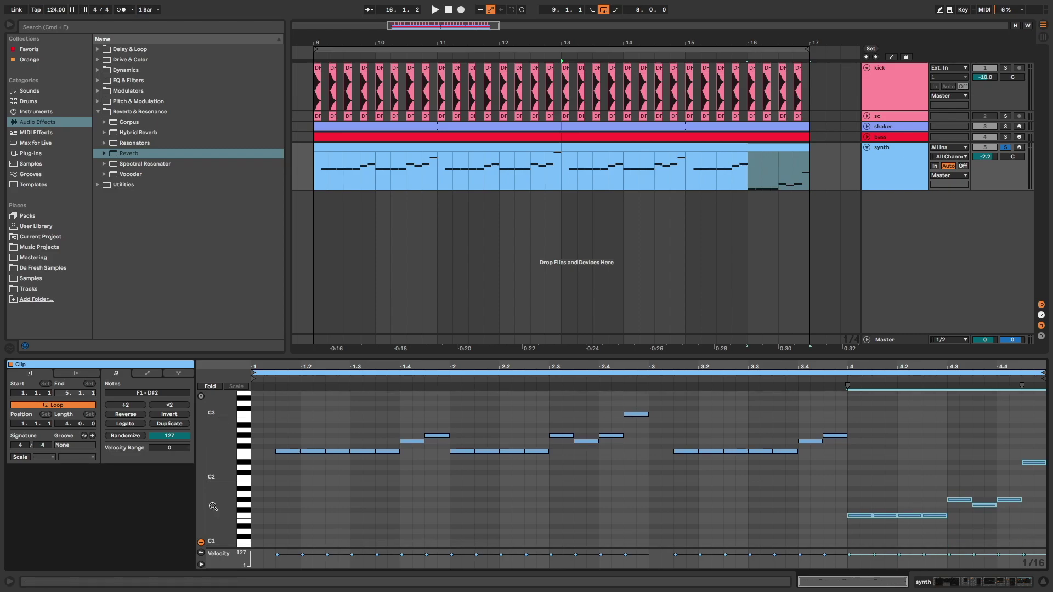
{"action": "left_click", "coordinate": [689, 175]}
{"action": "key", "text": "space"}
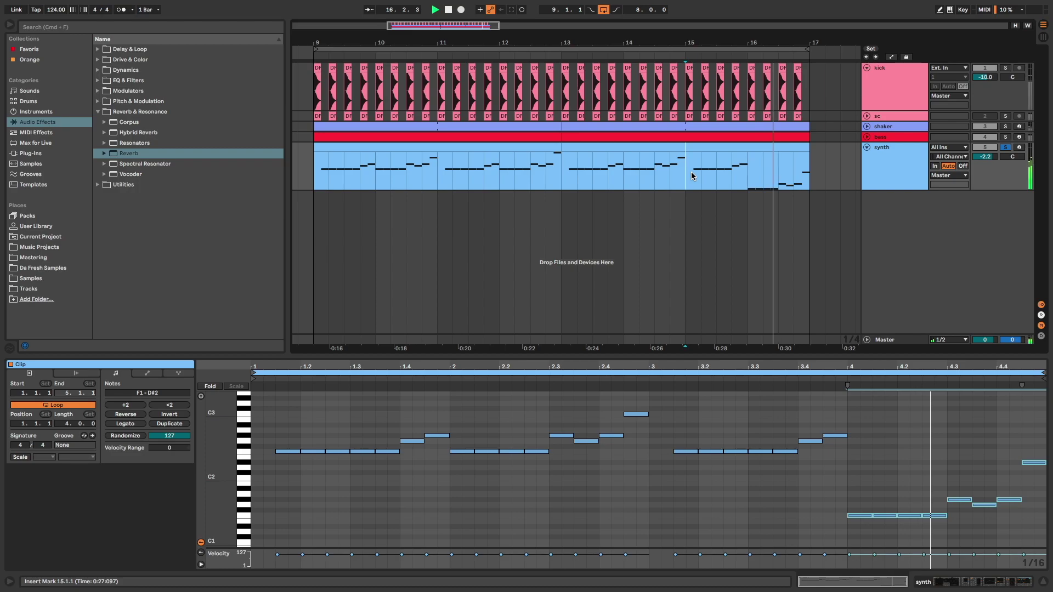
{"action": "key", "text": "space"}
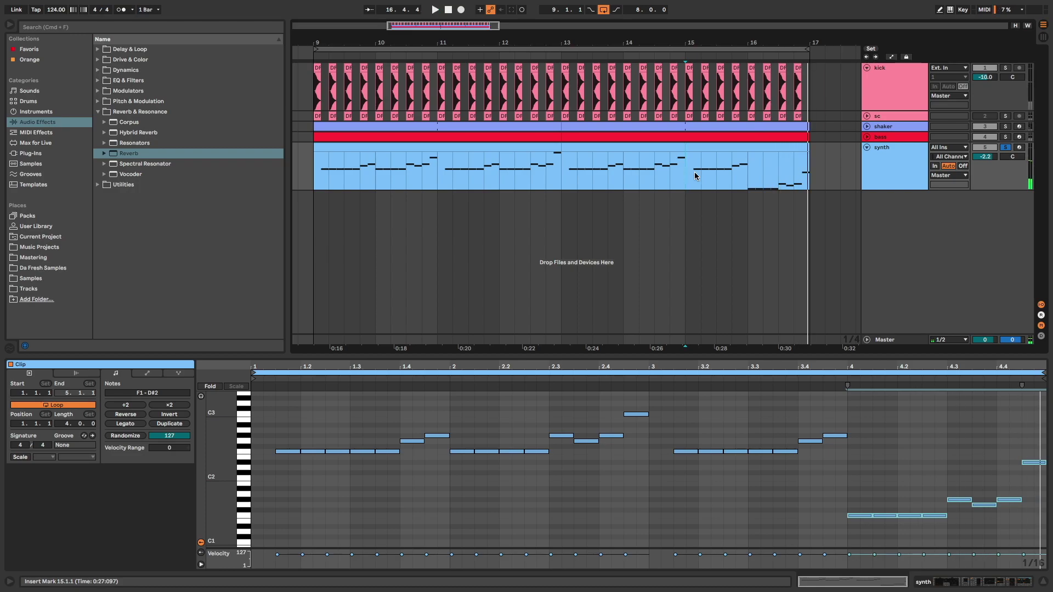
{"action": "left_click", "coordinate": [890, 147]}
Step: Automate the Wavetable filter frequency to dip to about 78 Hz near the loop's end, then play it
{"action": "scroll", "coordinate": [133, 535], "scroll_direction": "left", "scroll_amount": 8}
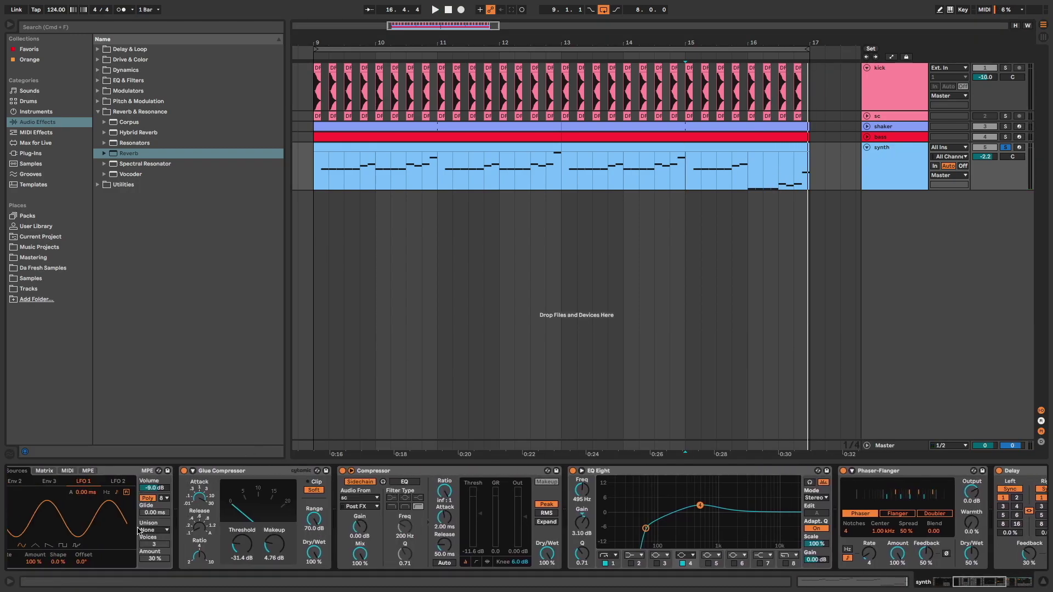
{"action": "right_click", "coordinate": [261, 547]}
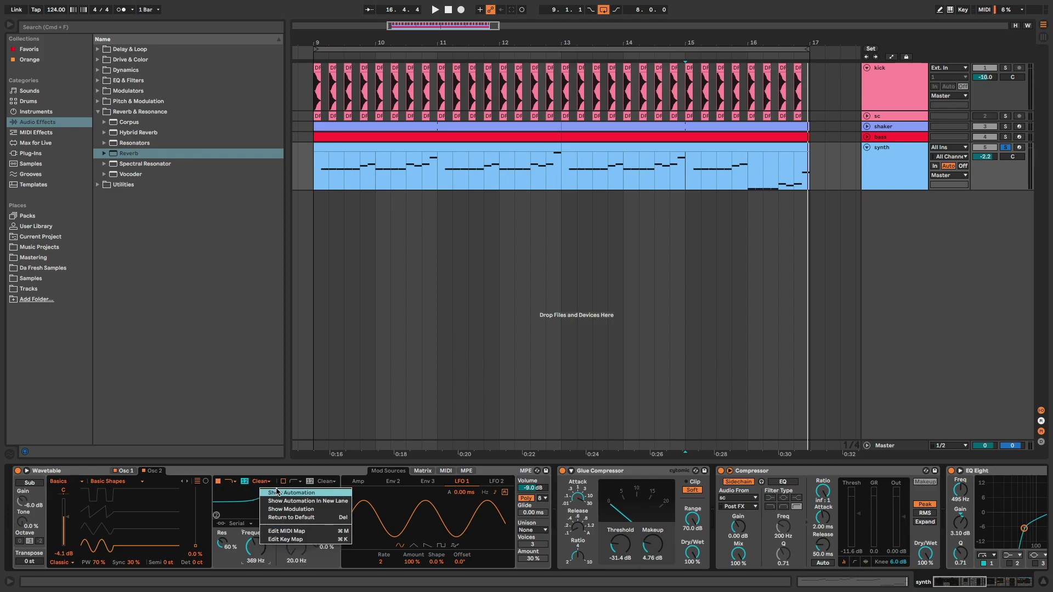
{"action": "left_click", "coordinate": [285, 500]}
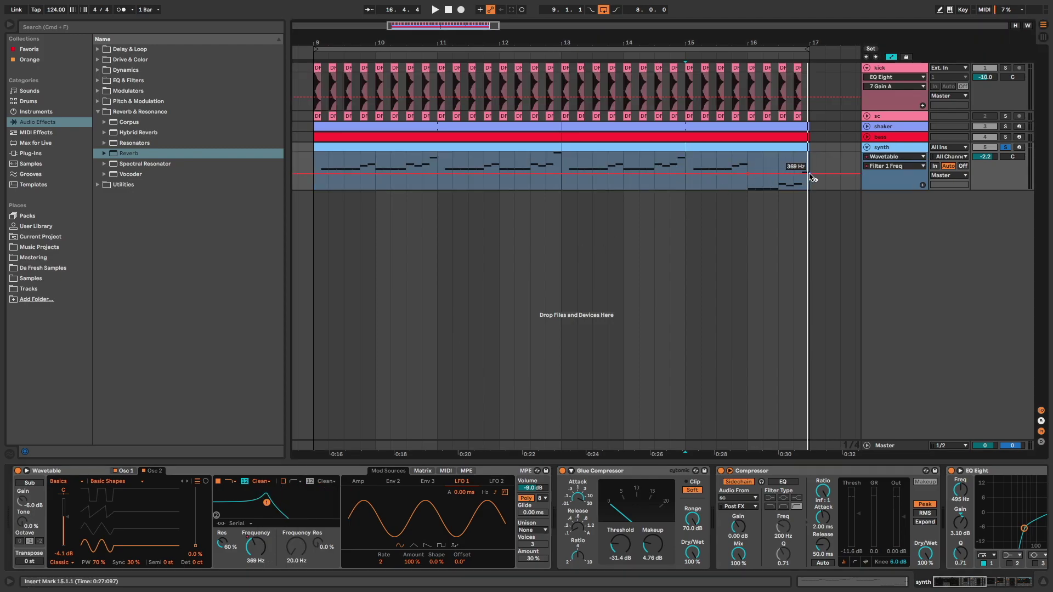
{"action": "left_click_drag", "start_coordinate": [813, 178], "coordinate": [811, 182]}
{"action": "key", "text": "space"}
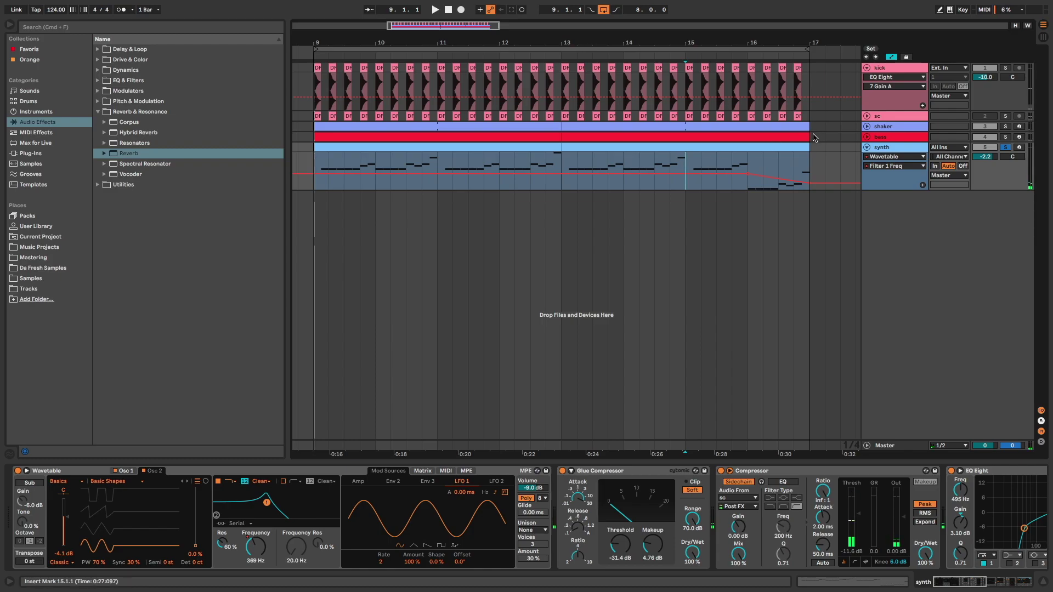
Step: Shorten the bass clip to end at bar 16 and delete the kick clips in bars 16–17
{"action": "left_click_drag", "start_coordinate": [806, 136], "coordinate": [748, 136]}
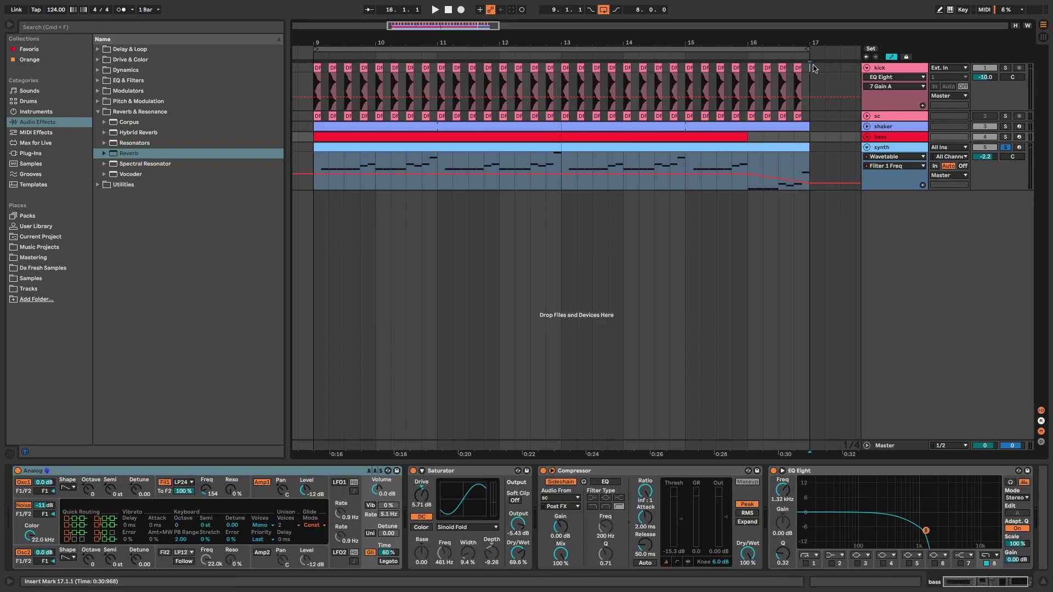
{"action": "left_click", "coordinate": [750, 70]}
{"action": "key", "text": "Delete"}
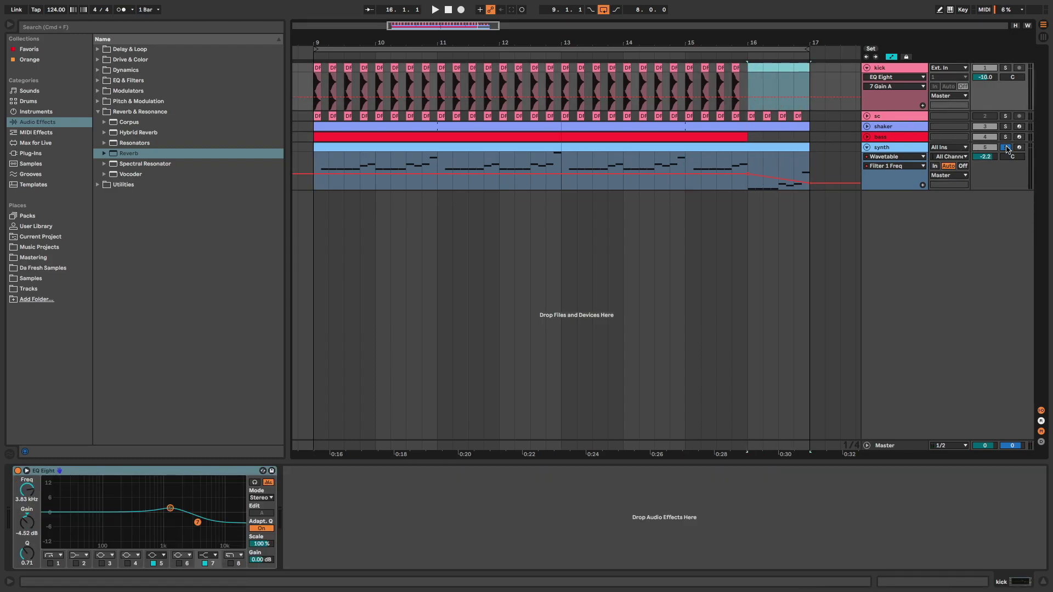
{"action": "left_click", "coordinate": [312, 161]}
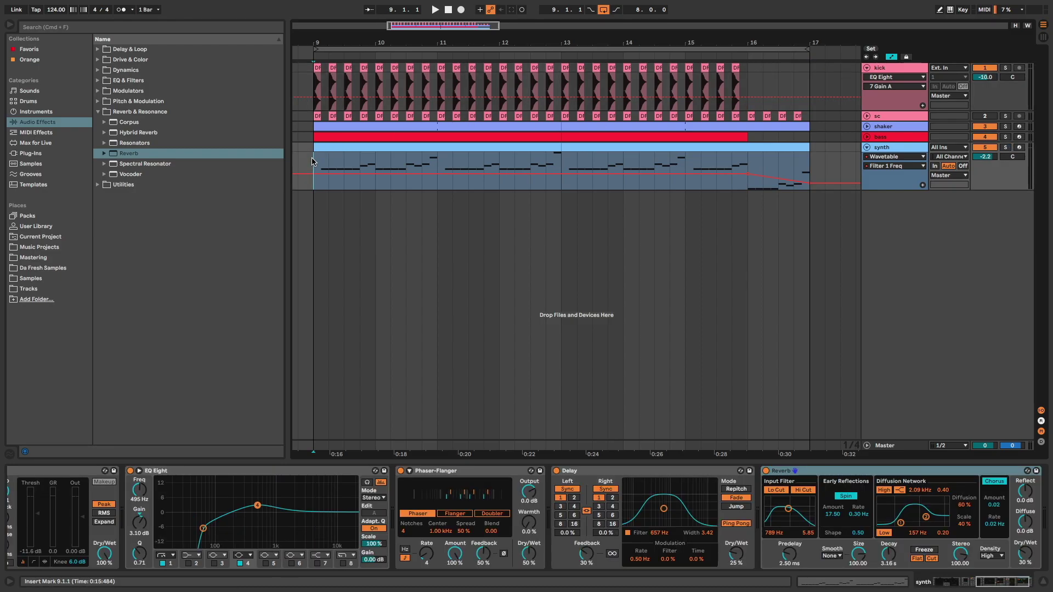
{"action": "key", "text": "space"}
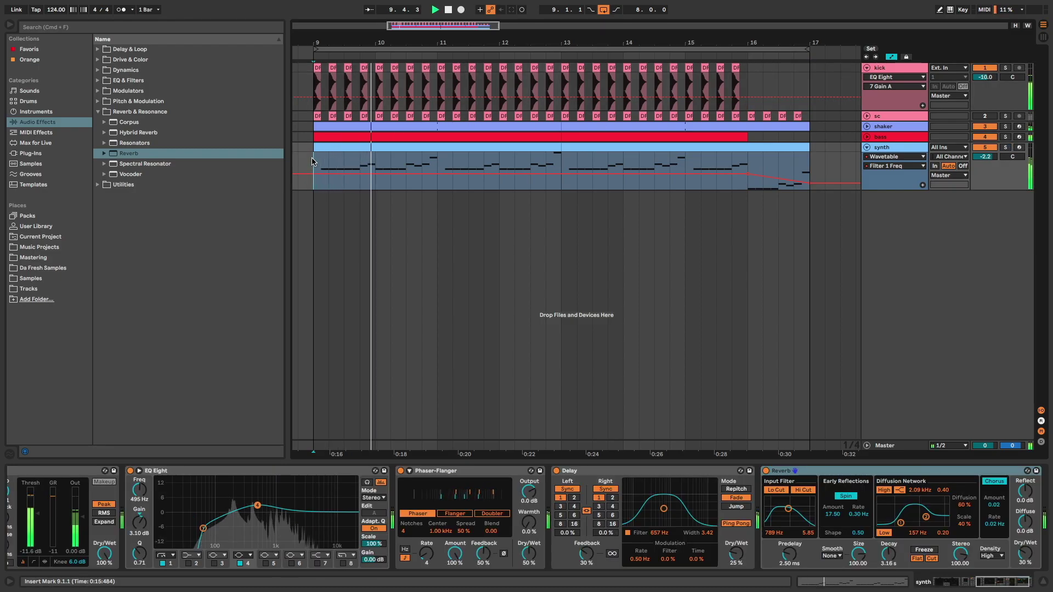